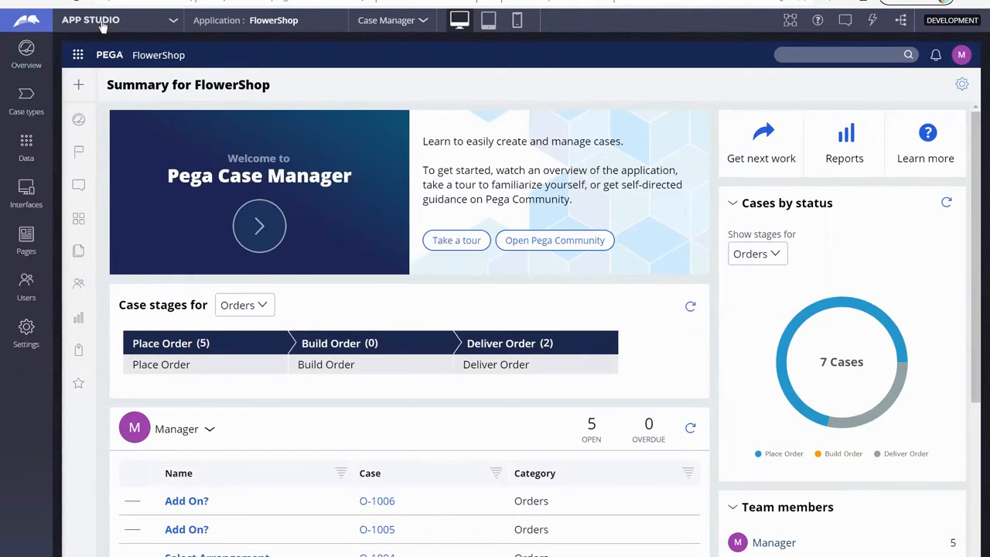
Step: Open the Orders case type to show its workflow life cycle
{"action": "left_click", "coordinate": [26, 101]}
{"action": "left_click", "coordinate": [93, 89]}
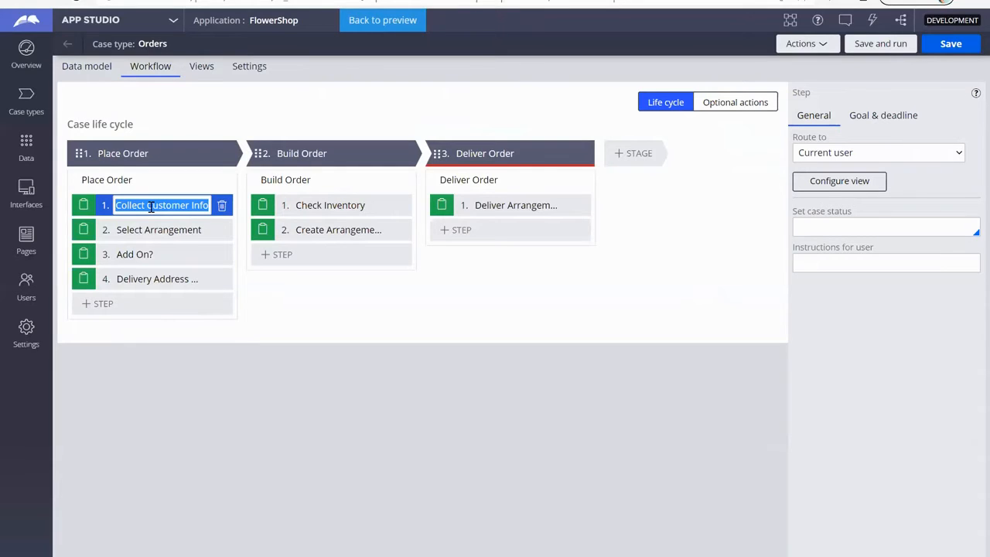
{"action": "left_click", "coordinate": [27, 151]}
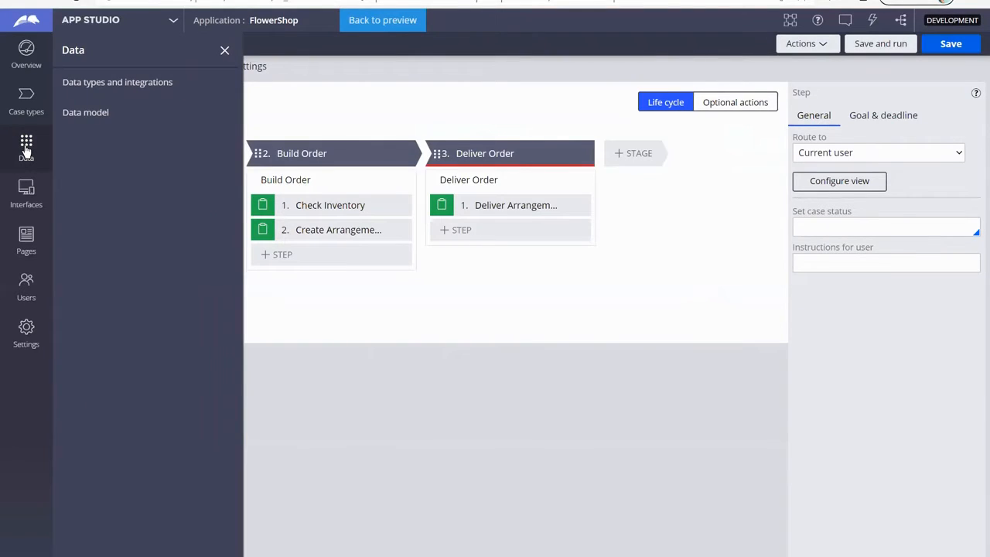
{"action": "left_click", "coordinate": [86, 113]}
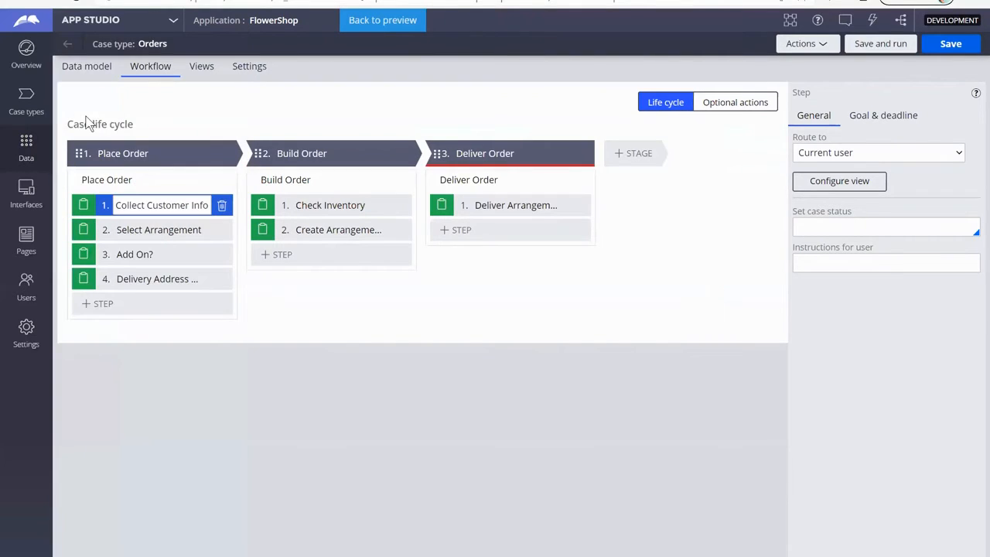
Step: Rename the fourth step of the Place Order stage to Schedule Delivery
{"action": "left_click", "coordinate": [181, 280]}
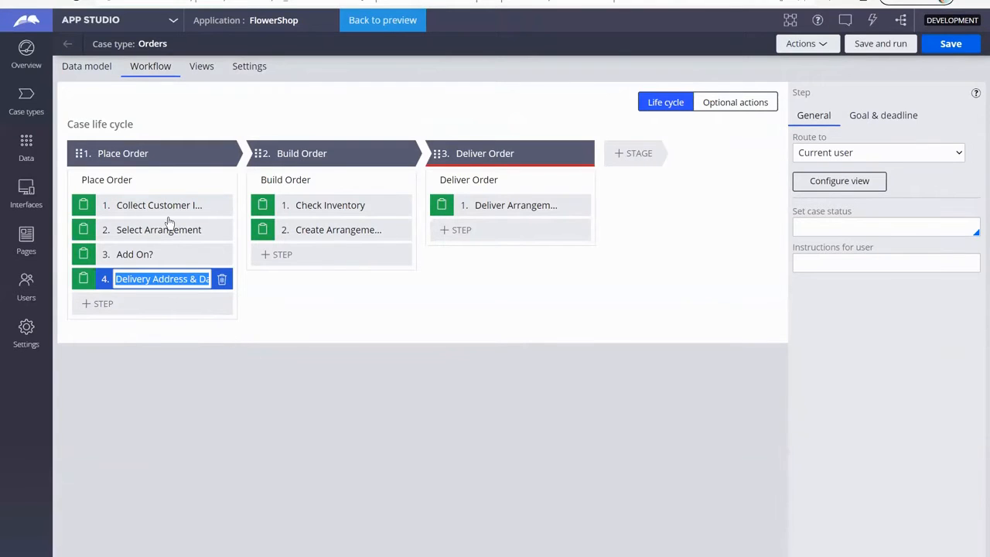
{"action": "left_click", "coordinate": [198, 279]}
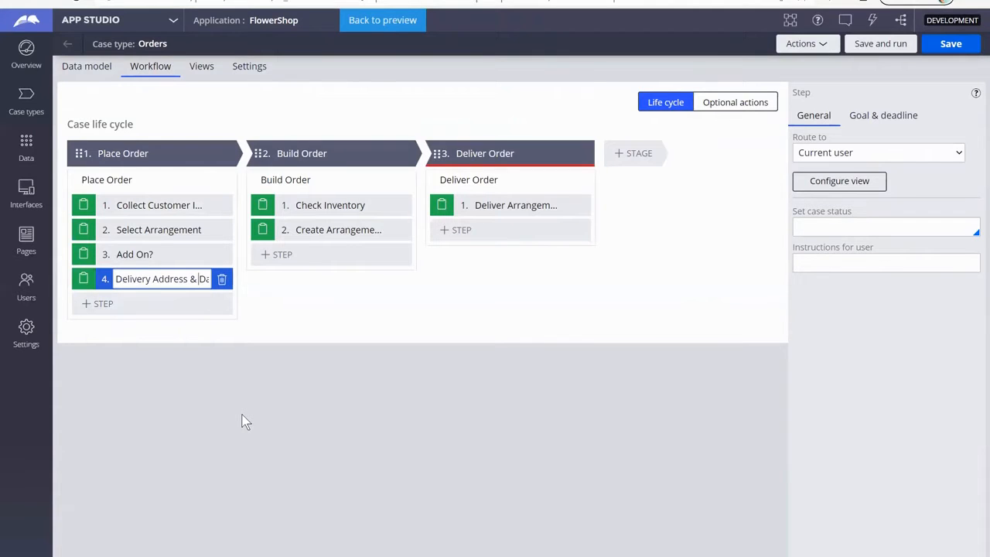
{"action": "key", "text": "Home"}
{"action": "key", "text": "ctrl+shift+Right"}
{"action": "key", "text": "ctrl+shift+Right"}
{"action": "key", "text": "ctrl+shift+Right"}
{"action": "key", "text": "BackSpace"}
{"action": "type", "text": "Sc"}
{"action": "type", "text": "hedule "}
{"action": "type", "text": "Delivery"}
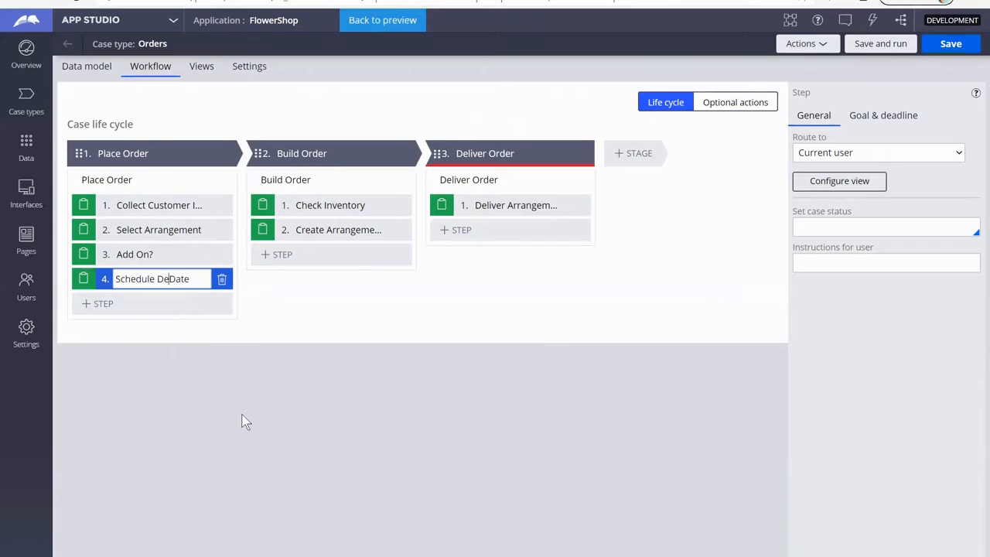
{"action": "key", "text": "shift+End"}
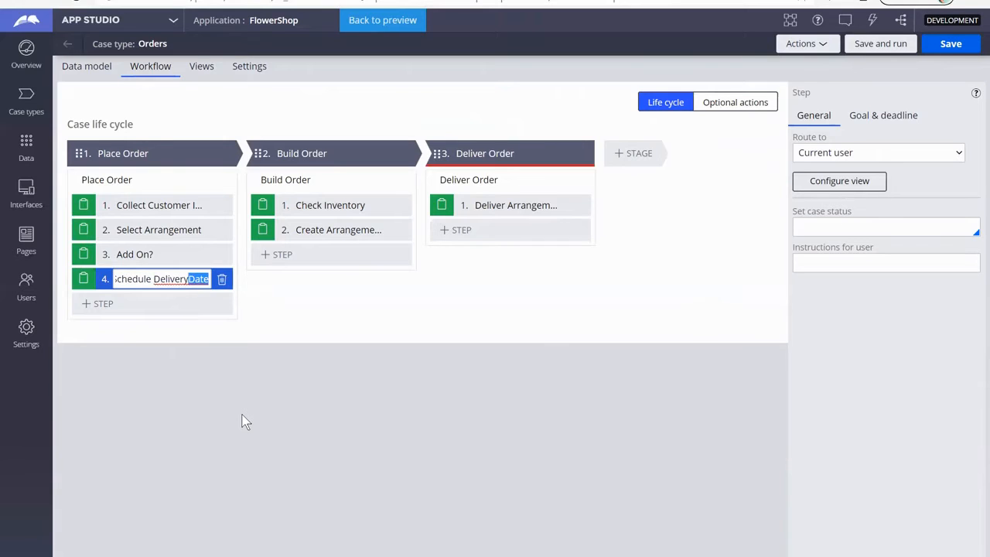
{"action": "key", "text": "Delete"}
{"action": "left_click", "coordinate": [270, 315]}
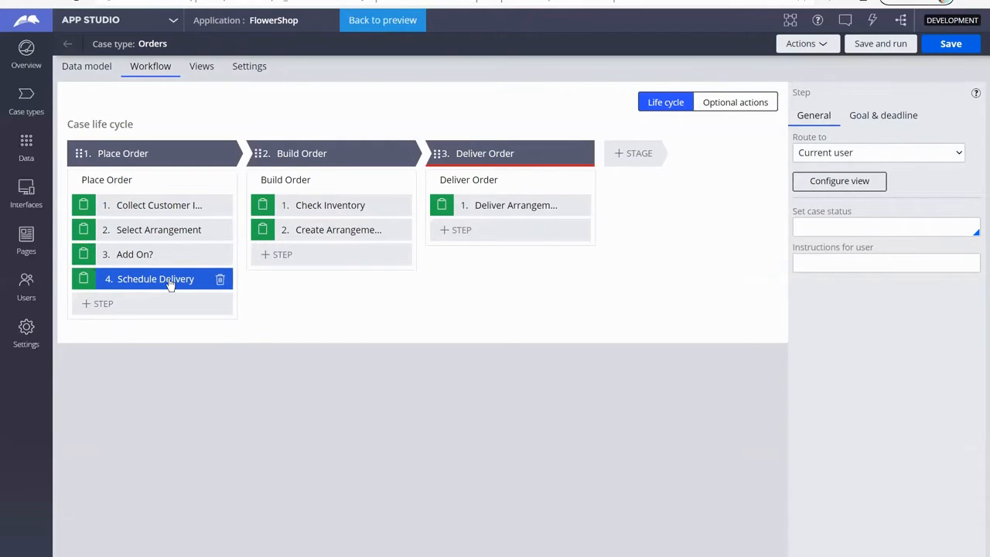
Step: Configure the Collect Customer Info step's view by adding a field named Collect Order Details with type Field group
{"action": "left_click", "coordinate": [164, 207]}
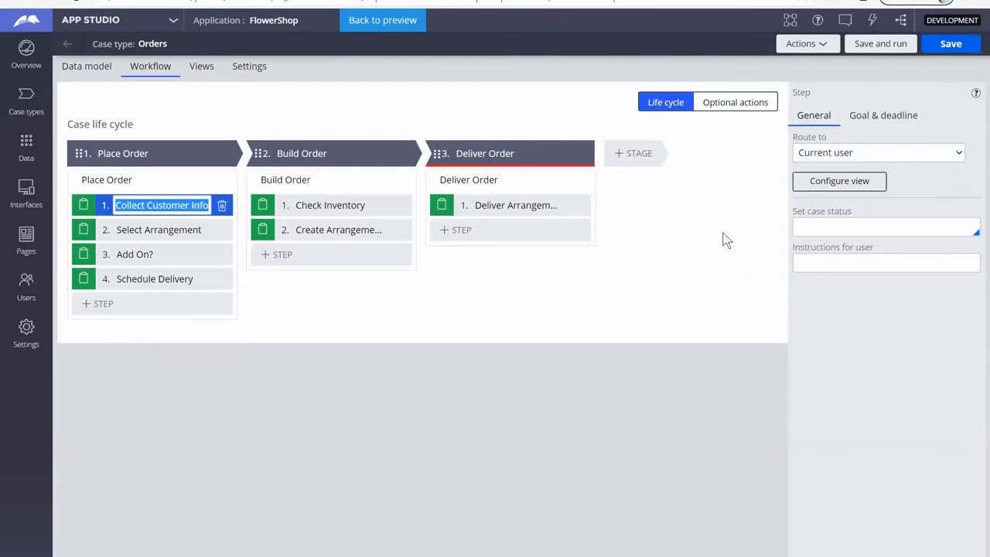
{"action": "left_click", "coordinate": [840, 186]}
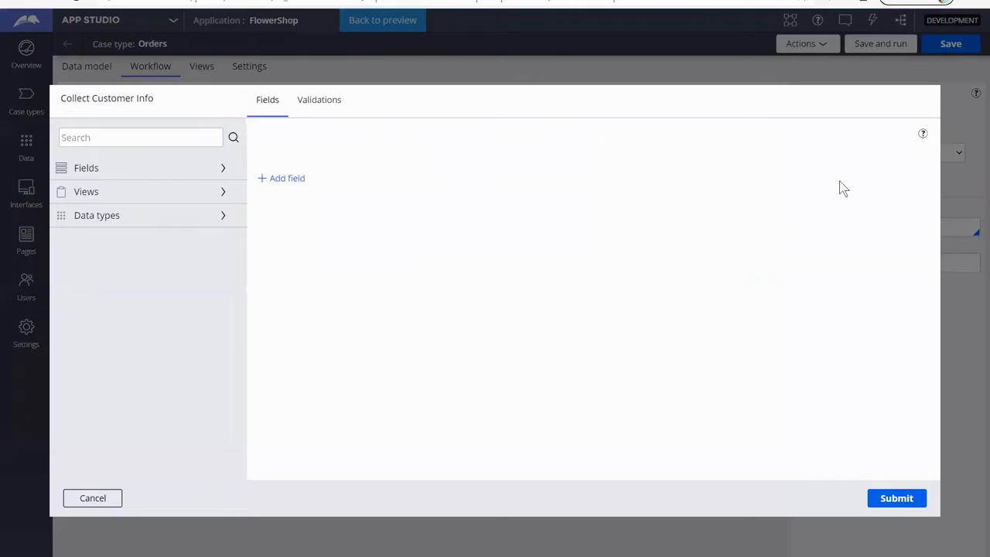
{"action": "left_click", "coordinate": [289, 179]}
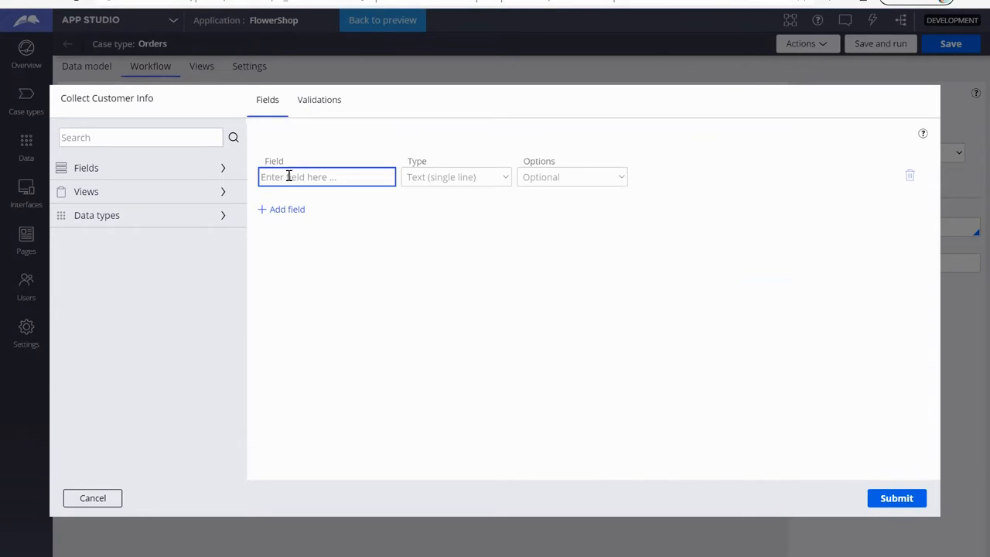
{"action": "type", "text": "CollectOrder Details"}
{"action": "key", "text": "Tab"}
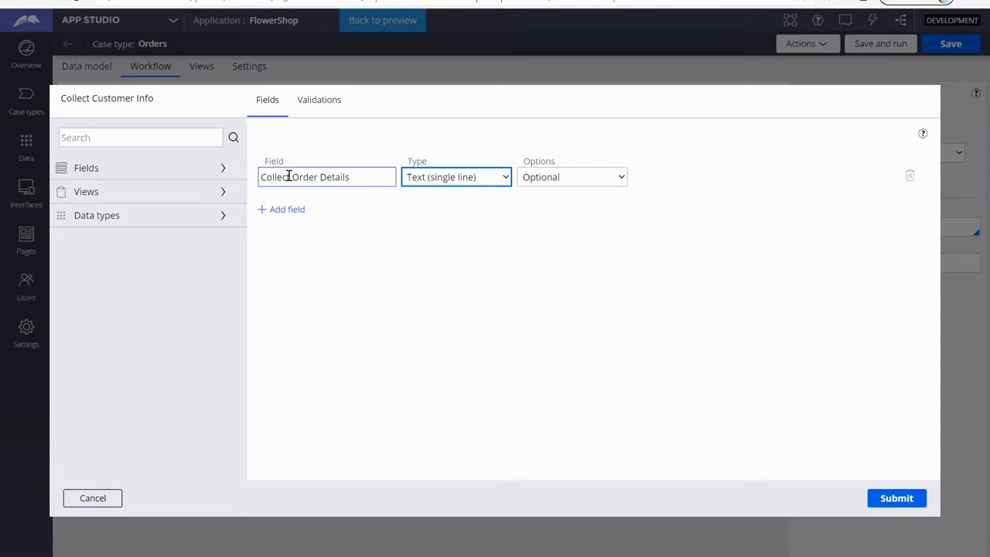
{"action": "left_click", "coordinate": [472, 177]}
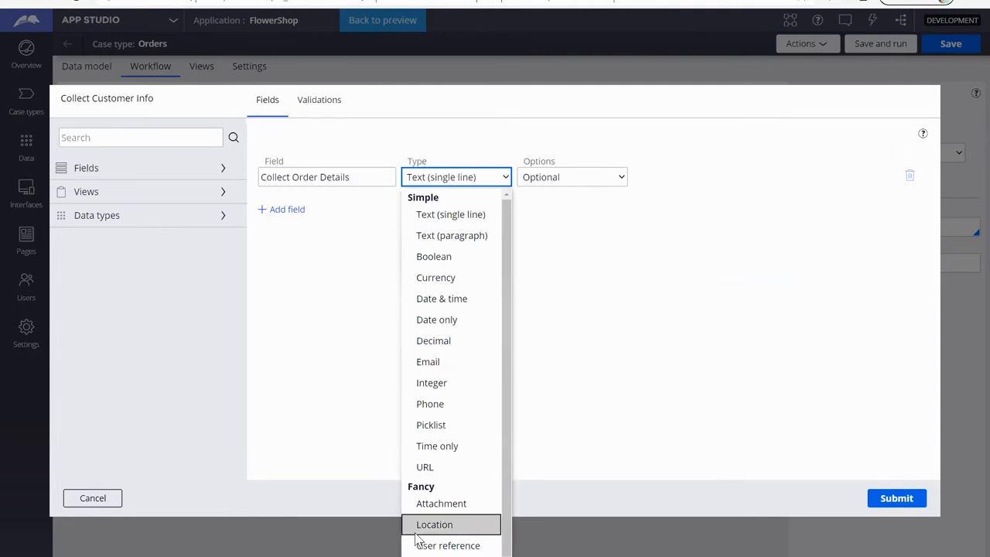
{"action": "left_click", "coordinate": [449, 554]}
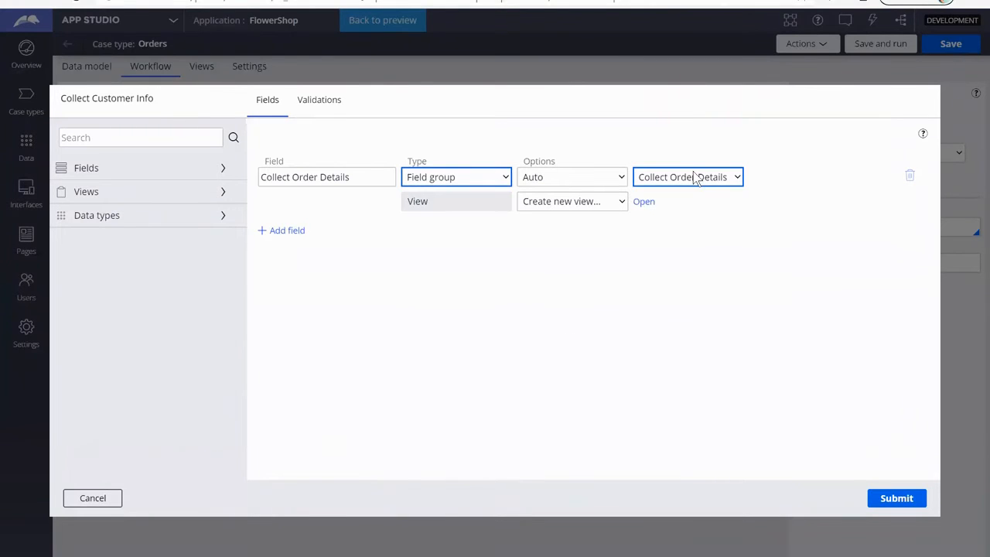
Step: Rename the field group to Order Details so that it uses the Order Details data type
{"action": "left_click", "coordinate": [694, 178]}
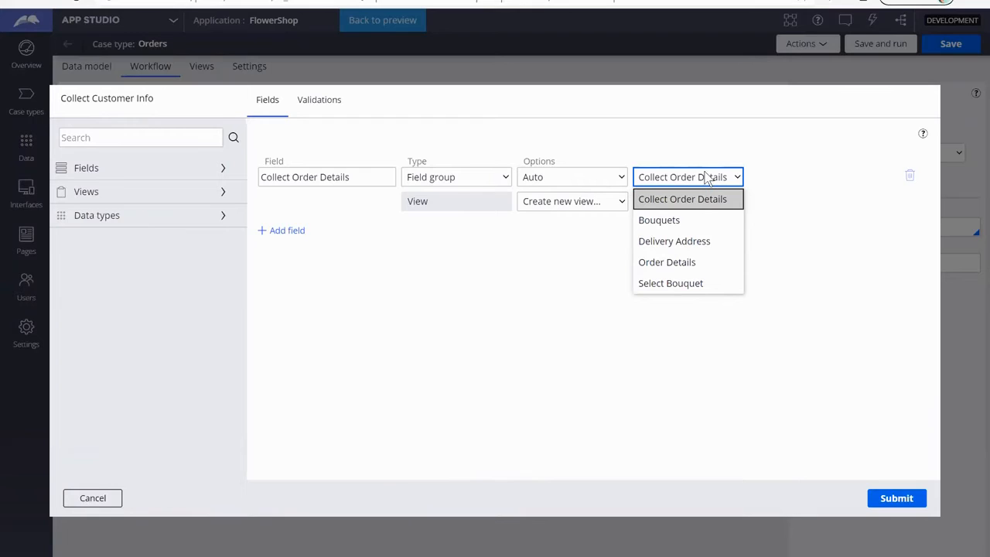
{"action": "left_click", "coordinate": [358, 177]}
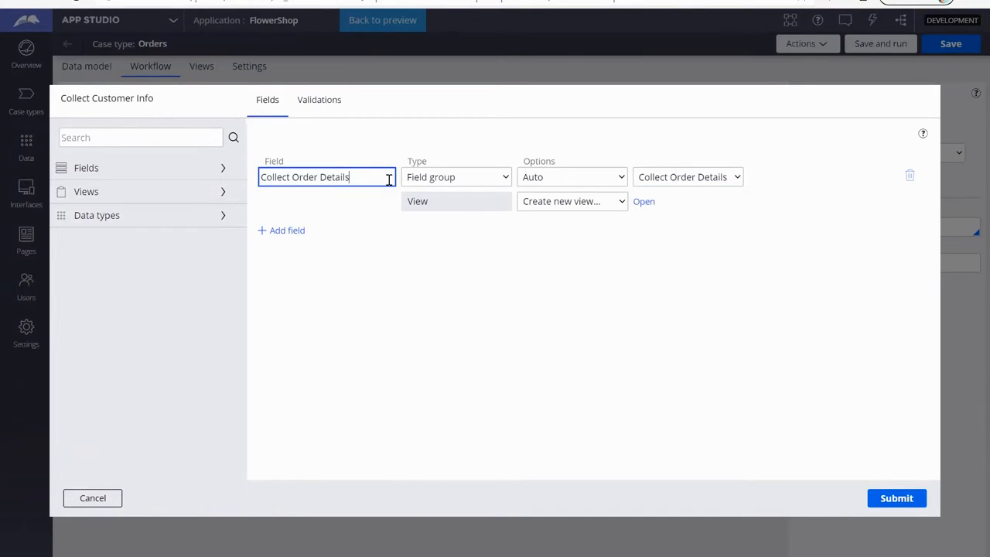
{"action": "key", "text": "BackSpace"}
{"action": "key", "text": "BackSpace"}
{"action": "key", "text": "BackSpace"}
{"action": "key", "text": "BackSpace"}
{"action": "key", "text": "BackSpace"}
{"action": "key", "text": "BackSpace"}
{"action": "key", "text": "BackSpace"}
{"action": "key", "text": "BackSpace"}
{"action": "key", "text": "BackSpace"}
{"action": "key", "text": "BackSpace"}
{"action": "key", "text": "BackSpace"}
{"action": "key", "text": "BackSpace"}
{"action": "key", "text": "BackSpace"}
{"action": "key", "text": "BackSpace"}
{"action": "key", "text": "BackSpace"}
{"action": "key", "text": "BackSpace"}
{"action": "key", "text": "BackSpace"}
{"action": "key", "text": "BackSpace"}
{"action": "key", "text": "BackSpace"}
{"action": "key", "text": "BackSpace"}
{"action": "type", "text": "Order Details"}
{"action": "key", "text": "Tab"}
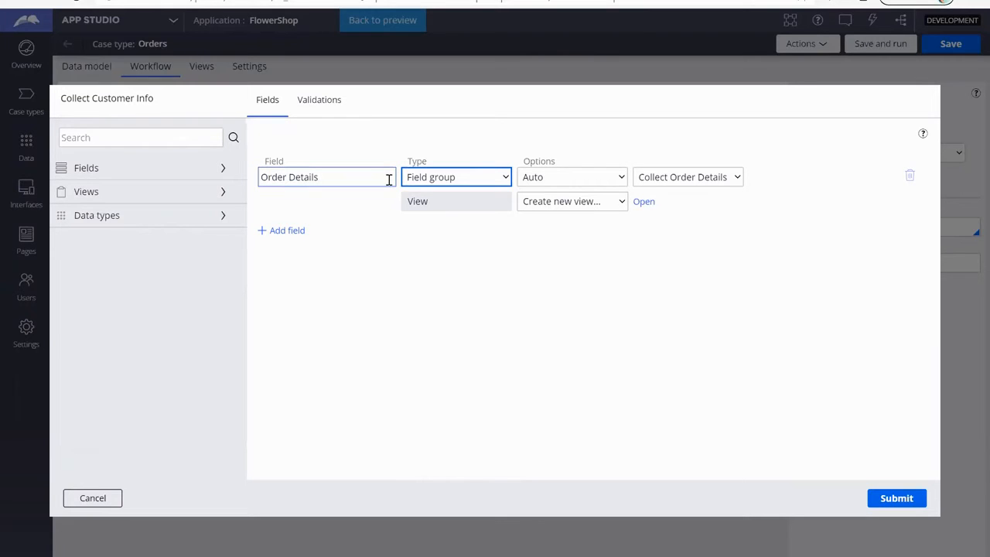
{"action": "left_click", "coordinate": [670, 179]}
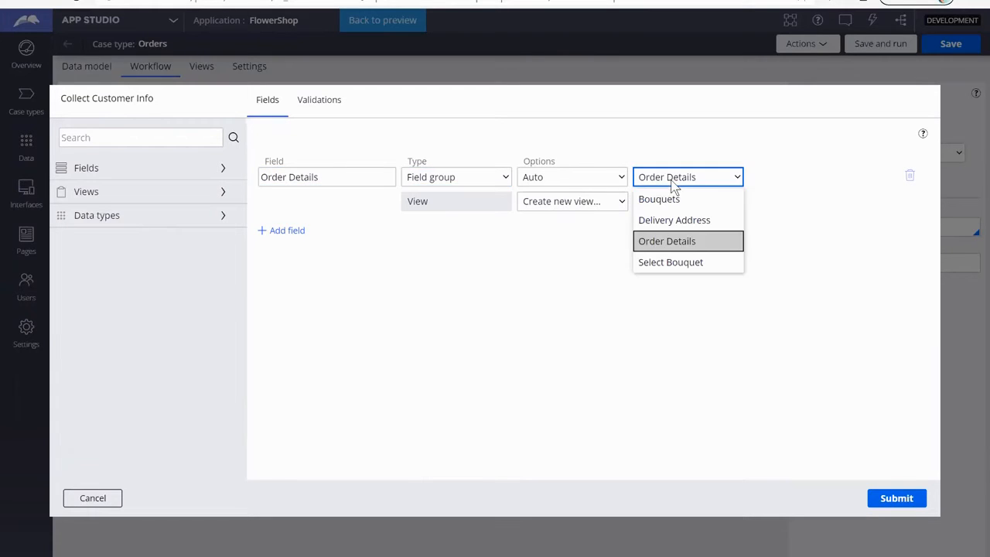
{"action": "left_click", "coordinate": [486, 181]}
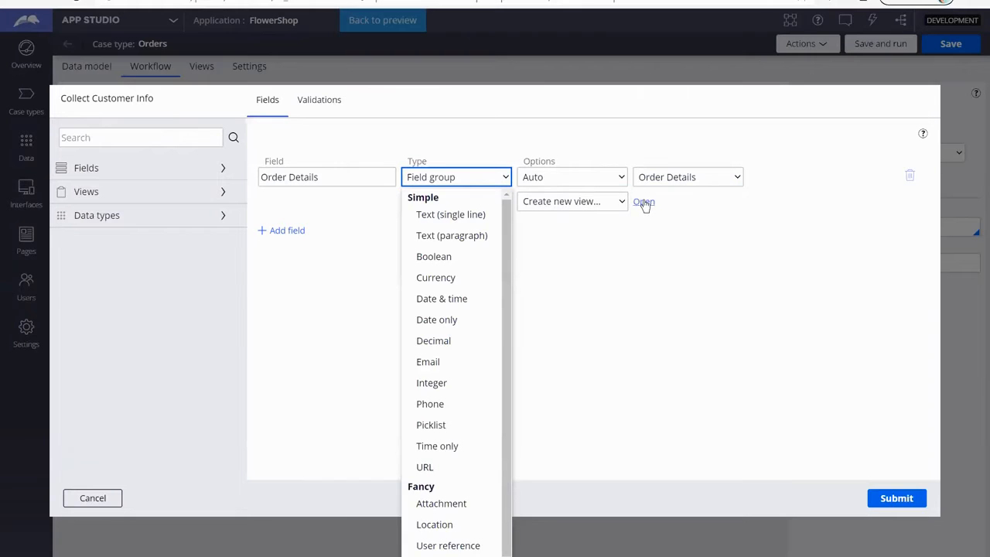
Step: Create a new view named Order Details for the field group and open it for editing
{"action": "left_click", "coordinate": [643, 202]}
{"action": "left_click", "coordinate": [644, 202]}
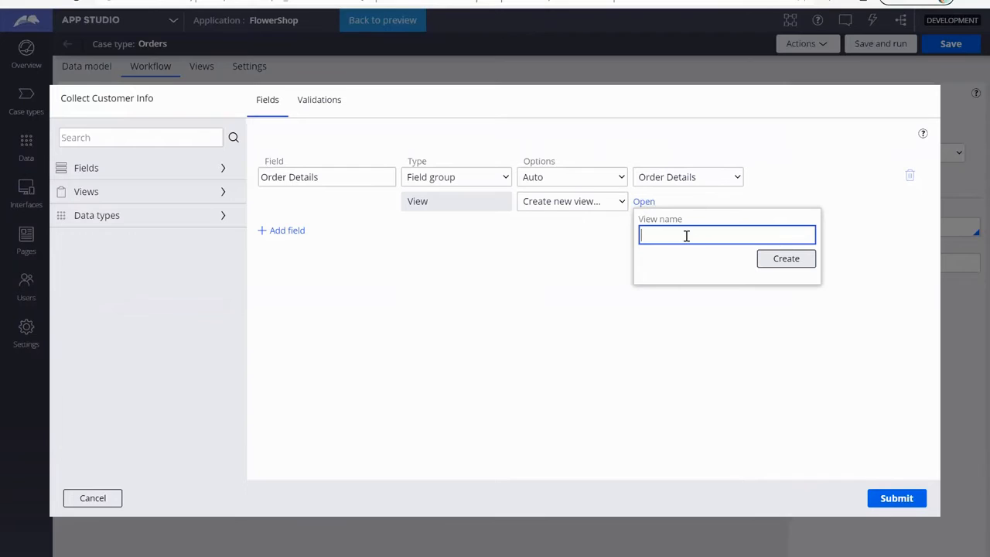
{"action": "type", "text": "Order Details"}
{"action": "left_click", "coordinate": [791, 265]}
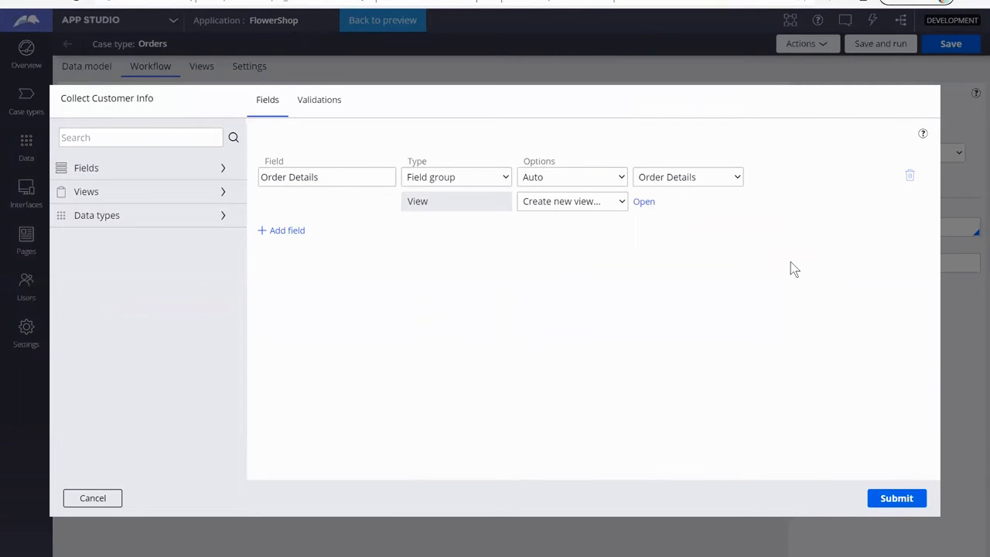
{"action": "left_click", "coordinate": [642, 201]}
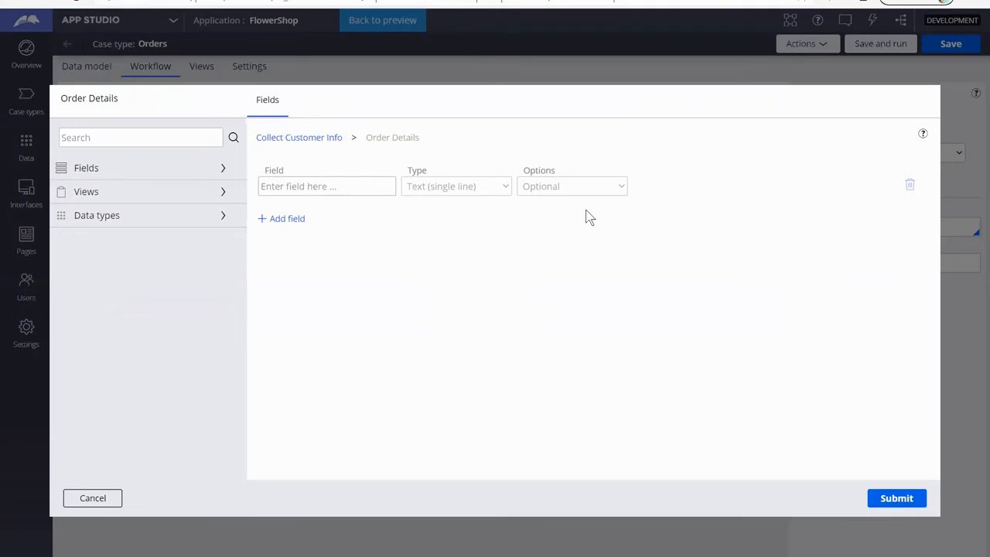
Step: Add the fields Sender Name and Sender Email to the Order Details view
{"action": "left_click", "coordinate": [329, 189]}
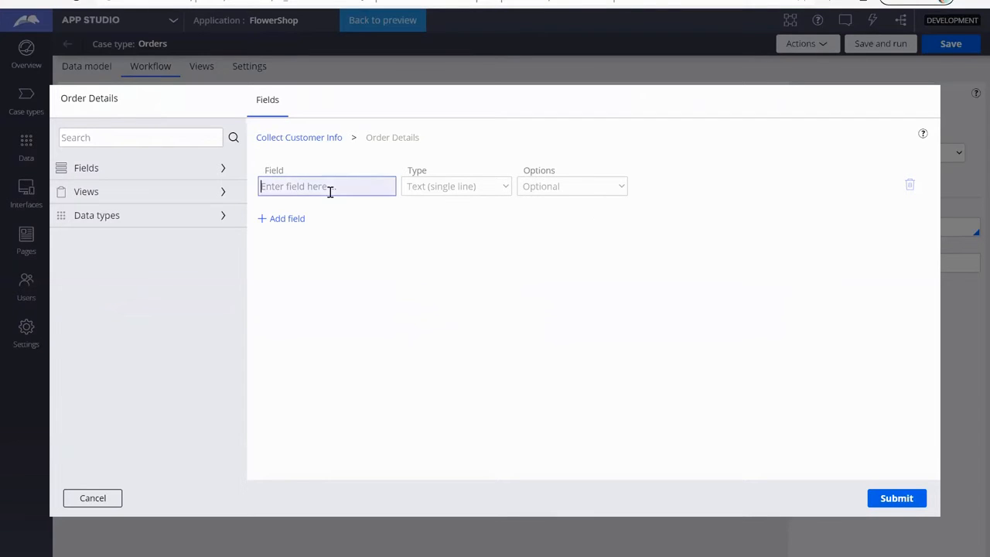
{"action": "type", "text": "Se"}
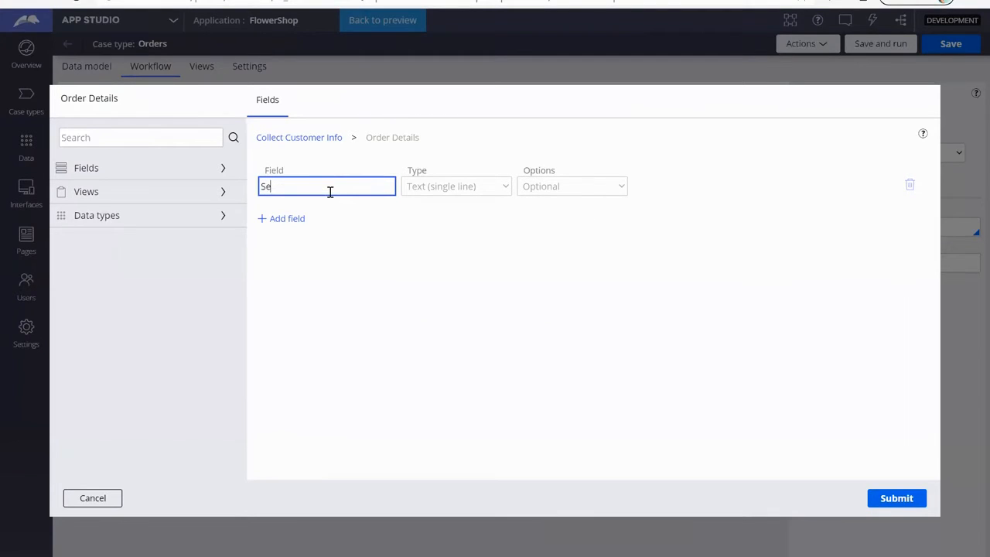
{"action": "type", "text": "nder Name"}
{"action": "key", "text": "Tab"}
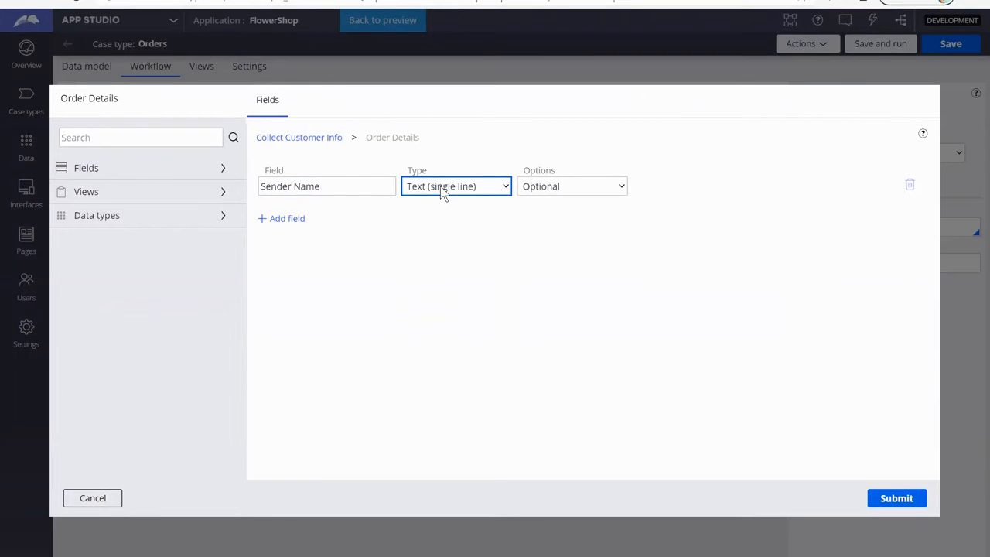
{"action": "left_click", "coordinate": [291, 220]}
{"action": "type", "text": "Sender"}
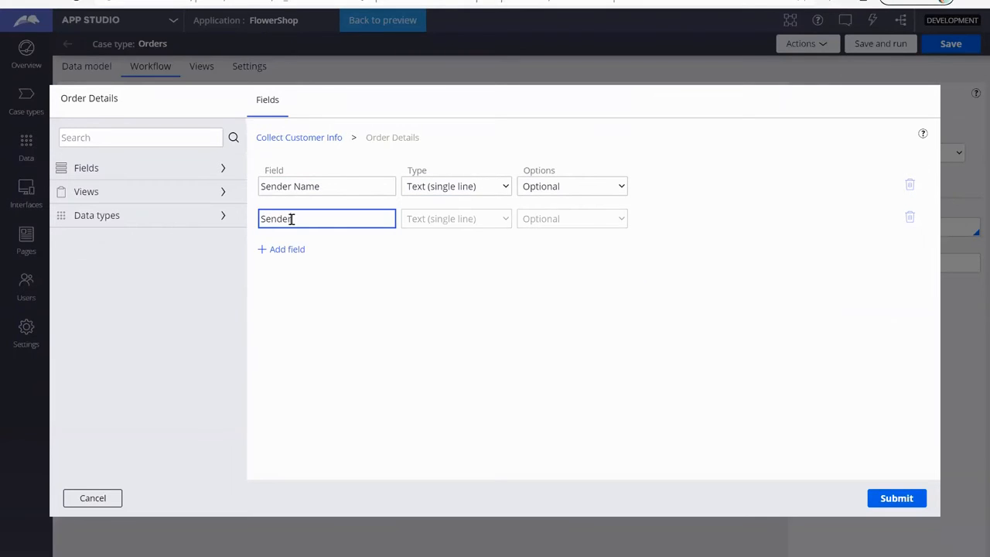
{"action": "type", "text": " Email"}
{"action": "key", "text": "Tab"}
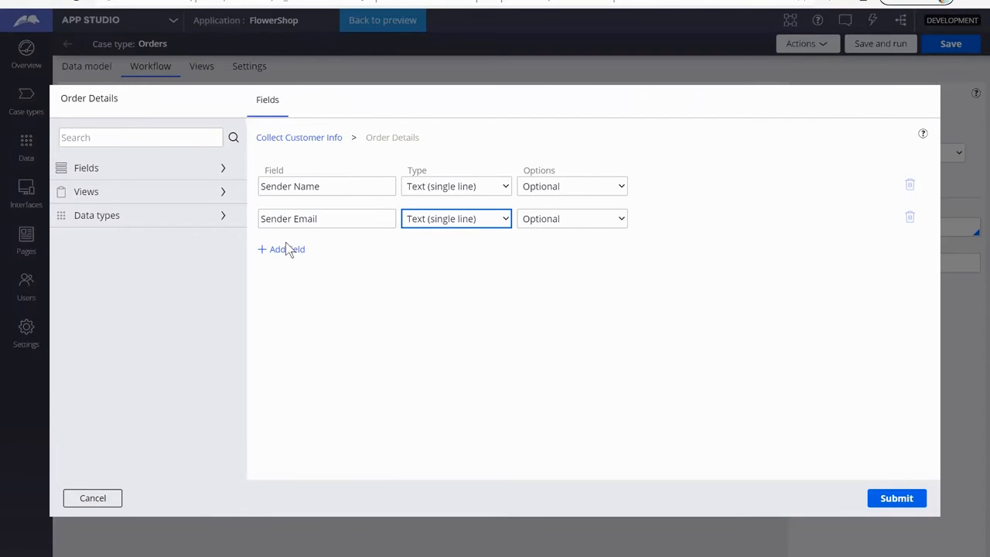
Step: Add a Sender Phone field of type Integer and set the Sender Email field's type to Email
{"action": "left_click", "coordinate": [287, 249]}
{"action": "type", "text": "Sender Phone"}
{"action": "key", "text": "Tab"}
{"action": "left_click", "coordinate": [486, 256]}
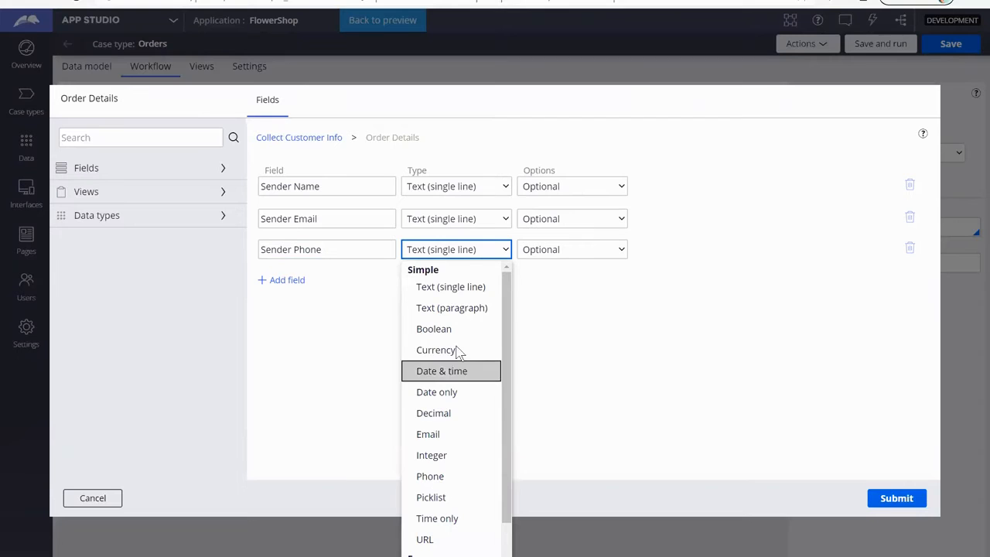
{"action": "left_click", "coordinate": [440, 450]}
{"action": "left_click", "coordinate": [434, 219]}
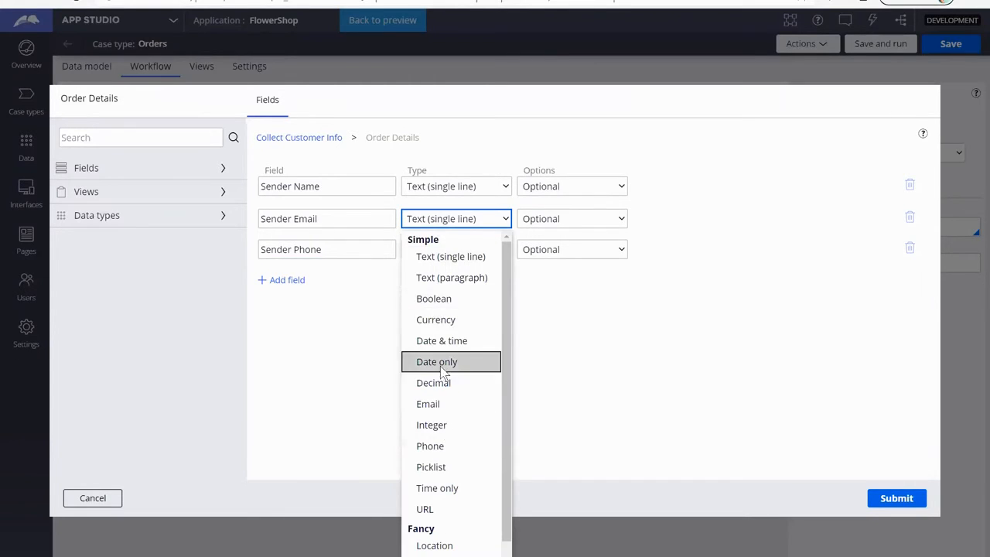
{"action": "left_click", "coordinate": [440, 407]}
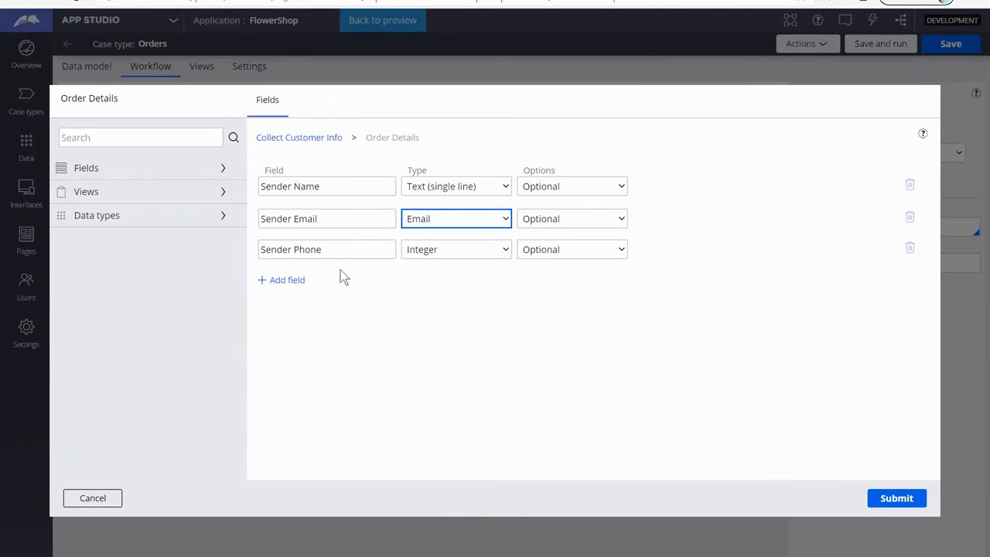
Step: Add a correctly spelled Receiver Name field of type Text (single line) below Sender Phone
{"action": "left_click", "coordinate": [288, 281]}
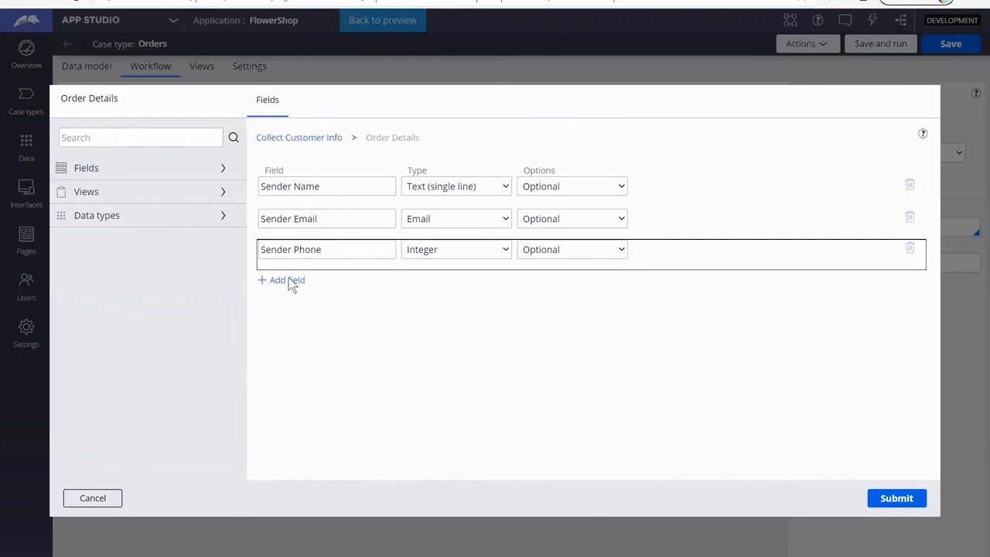
{"action": "type", "text": "Se"}
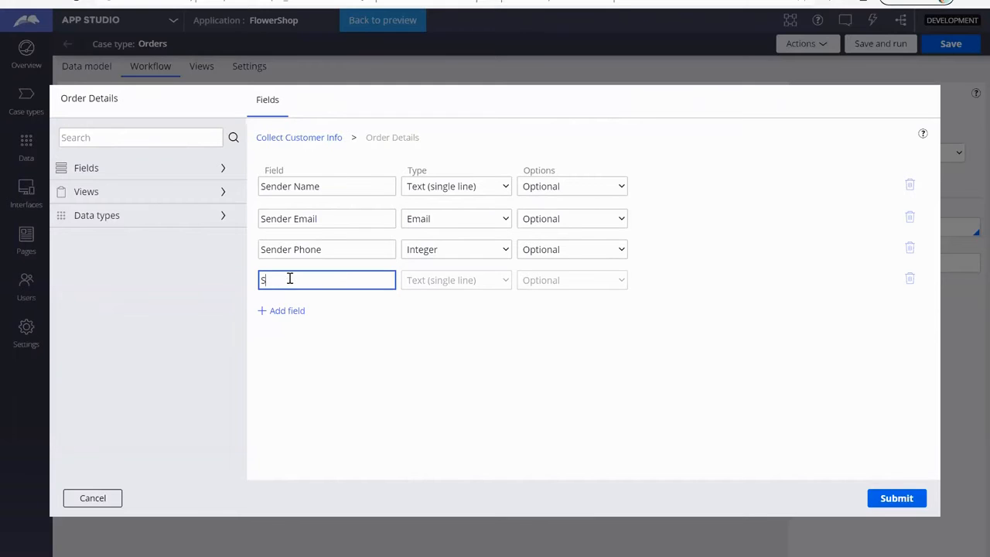
{"action": "key", "text": "BackSpace"}
{"action": "key", "text": "BackSpace"}
{"action": "type", "text": "Reciever Namer"}
{"action": "key", "text": "BackSpace"}
{"action": "right_click", "coordinate": [269, 281]}
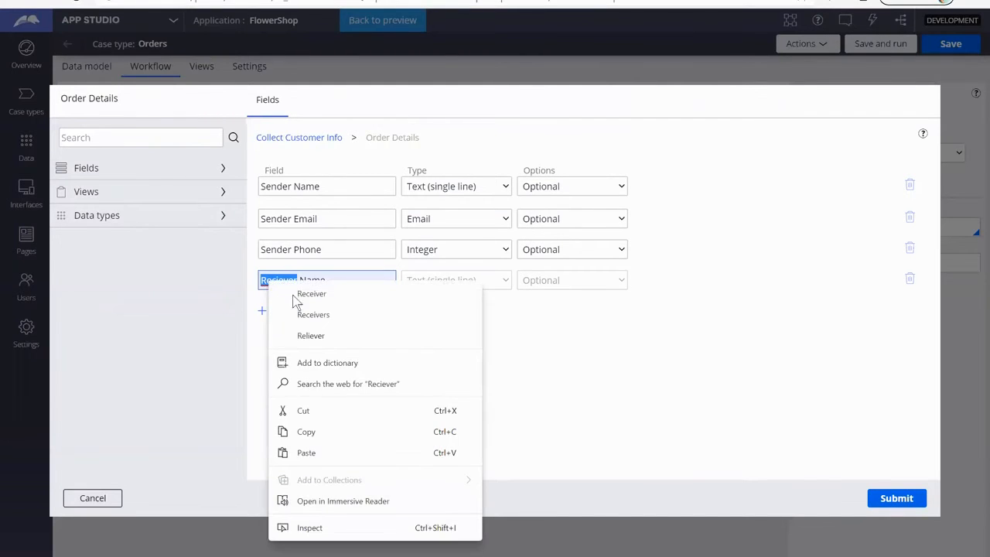
{"action": "left_click", "coordinate": [310, 301]}
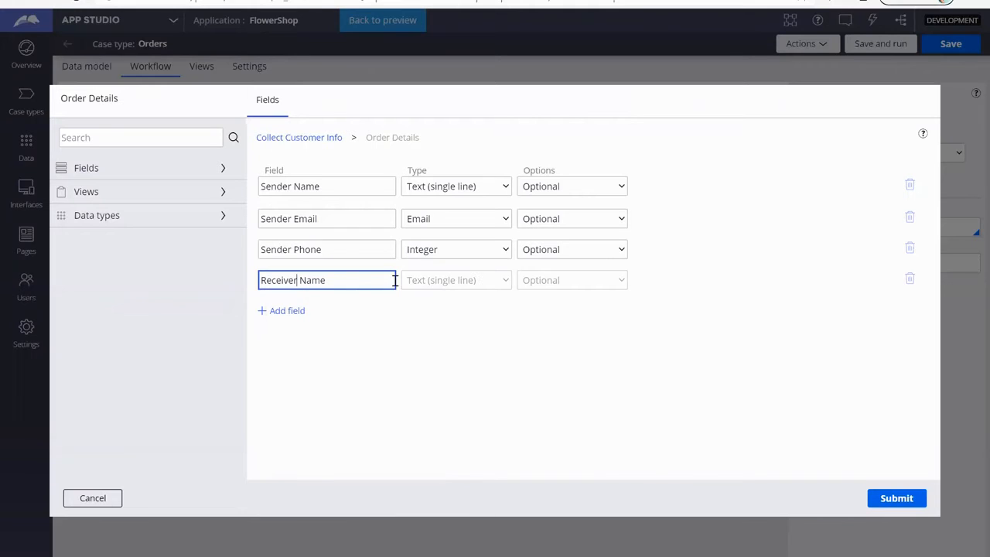
{"action": "key", "text": "Tab"}
Step: Add a Delivery Address field of type Field group below Receiver Name in the Order Details view
{"action": "left_click", "coordinate": [300, 313]}
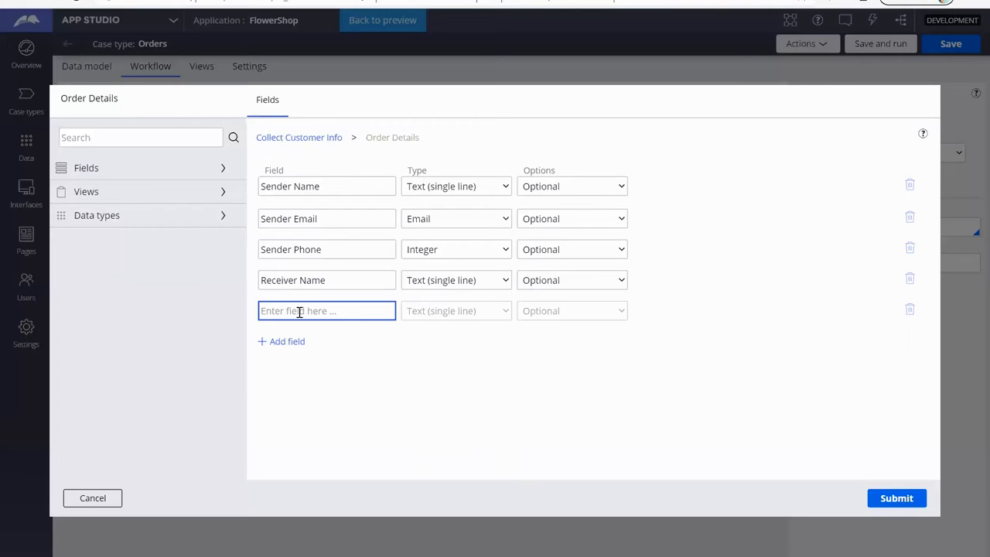
{"action": "type", "text": "Receiver"}
{"action": "key", "text": "BackSpace"}
{"action": "key", "text": "BackSpace"}
{"action": "key", "text": "BackSpace"}
{"action": "key", "text": "BackSpace"}
{"action": "key", "text": "BackSpace"}
{"action": "key", "text": "BackSpace"}
{"action": "key", "text": "BackSpace"}
{"action": "key", "text": "BackSpace"}
{"action": "type", "text": "Delivery Address"}
{"action": "key", "text": "Tab"}
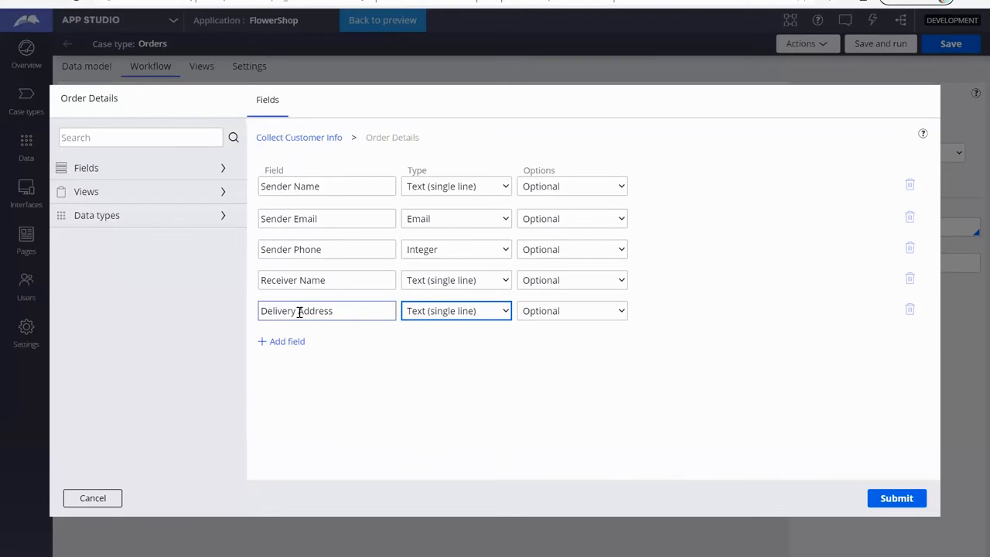
{"action": "left_click", "coordinate": [475, 317]}
{"action": "scroll", "coordinate": [464, 288], "scroll_direction": "down", "scroll_amount": 3}
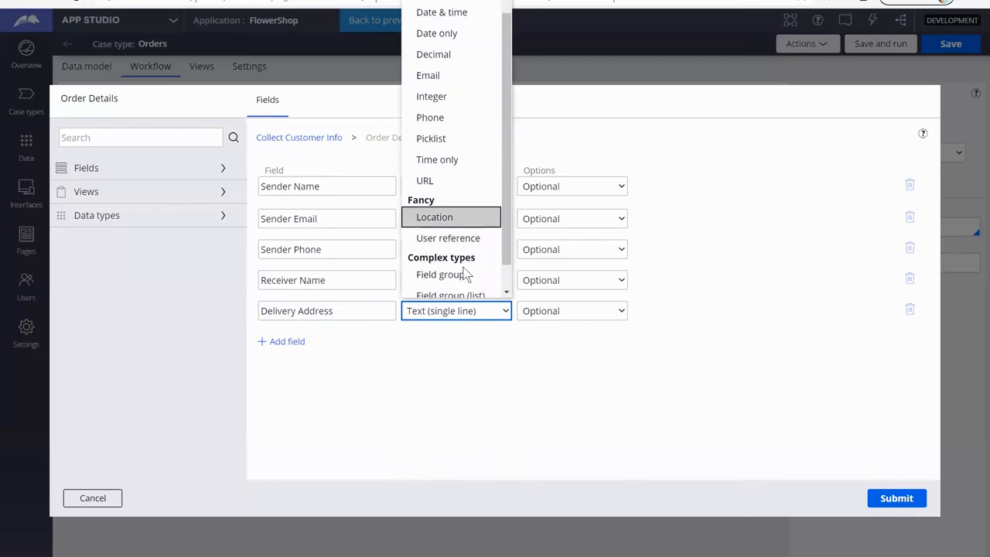
{"action": "left_click", "coordinate": [464, 271]}
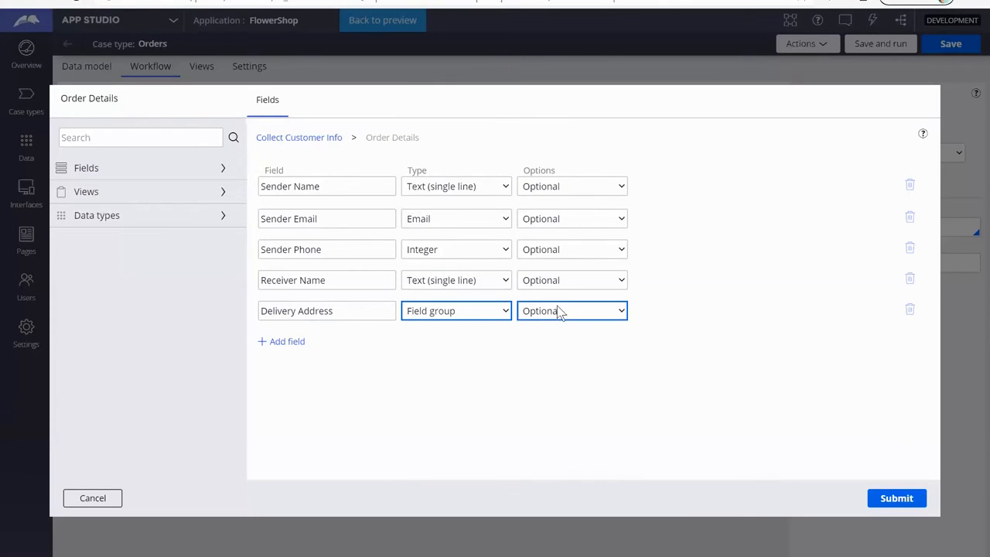
{"action": "left_click", "coordinate": [715, 316]}
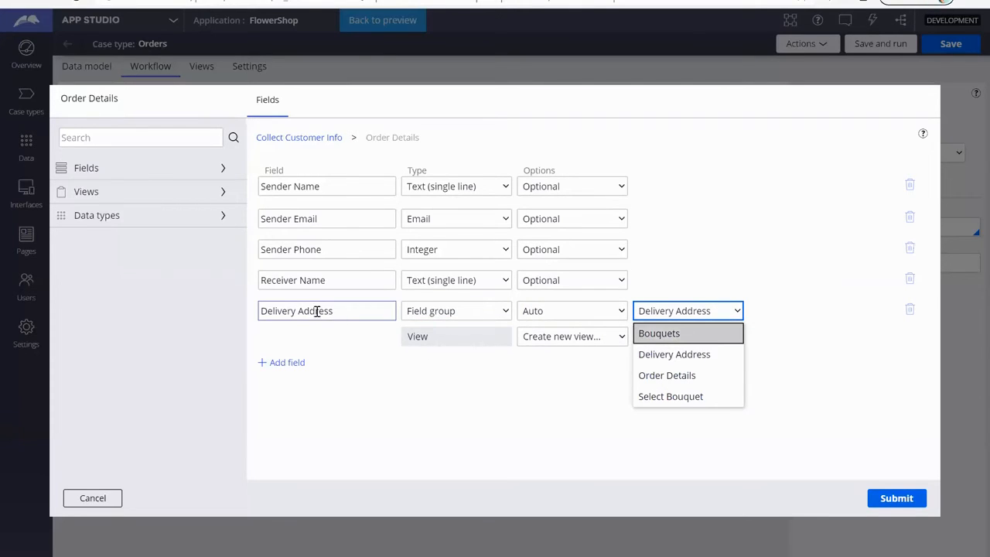
Step: Rename the Delivery Address field group to Receiver Address
{"action": "left_click", "coordinate": [294, 310]}
{"action": "double_click", "coordinate": [283, 310]}
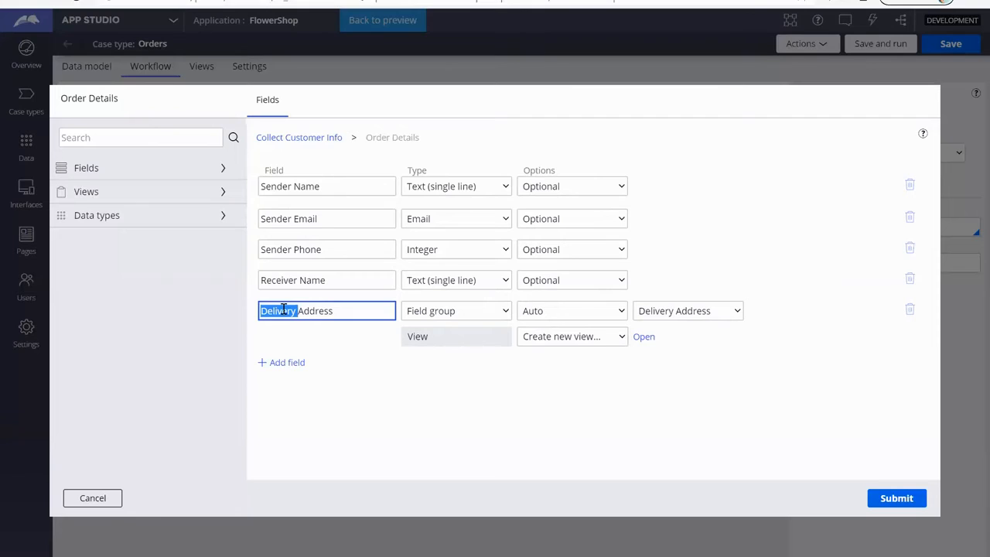
{"action": "type", "text": "Receiver"}
{"action": "key", "text": "Tab"}
{"action": "key", "text": "Tab"}
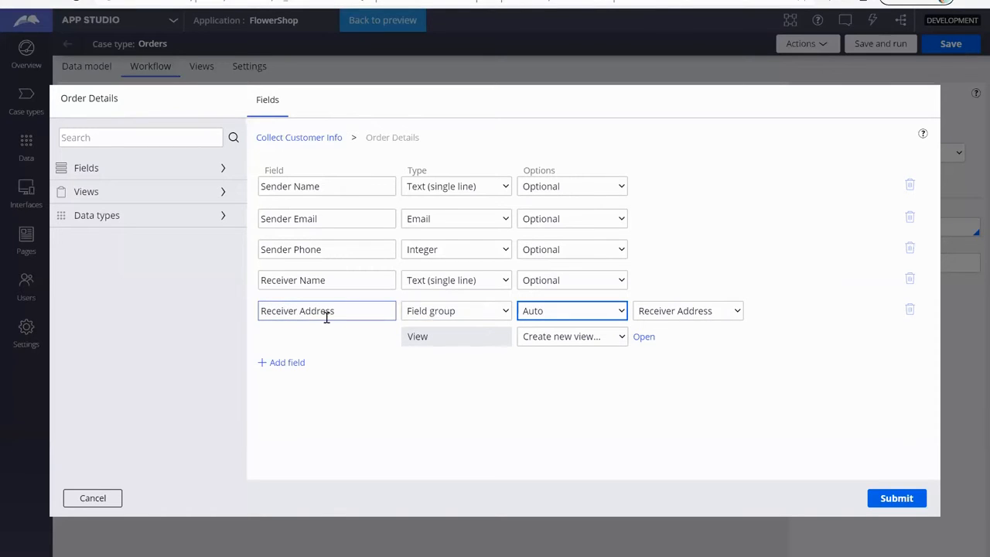
Step: Create a new view named Receiver Address for the field group and open it for editing
{"action": "left_click", "coordinate": [643, 338]}
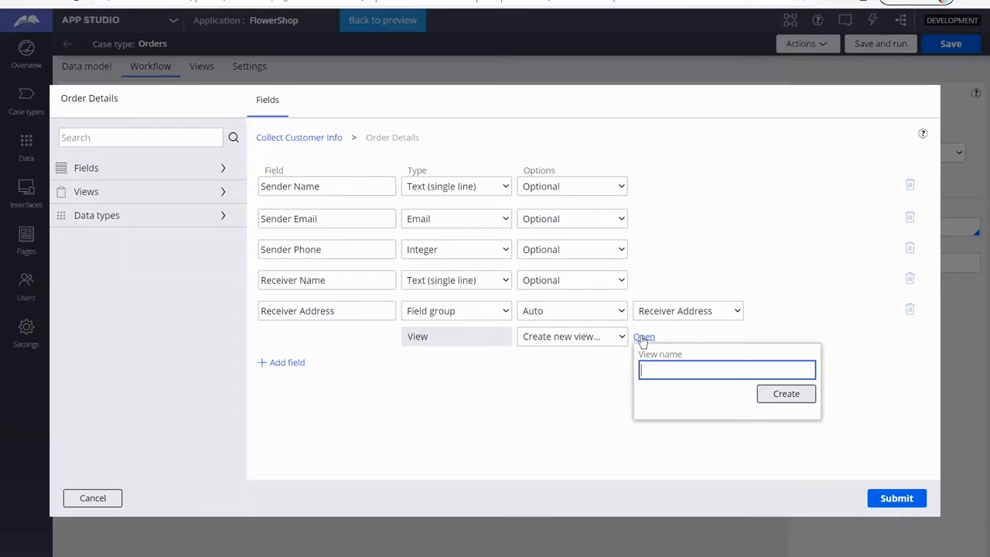
{"action": "type", "text": "Receiver Address"}
{"action": "left_click", "coordinate": [787, 394]}
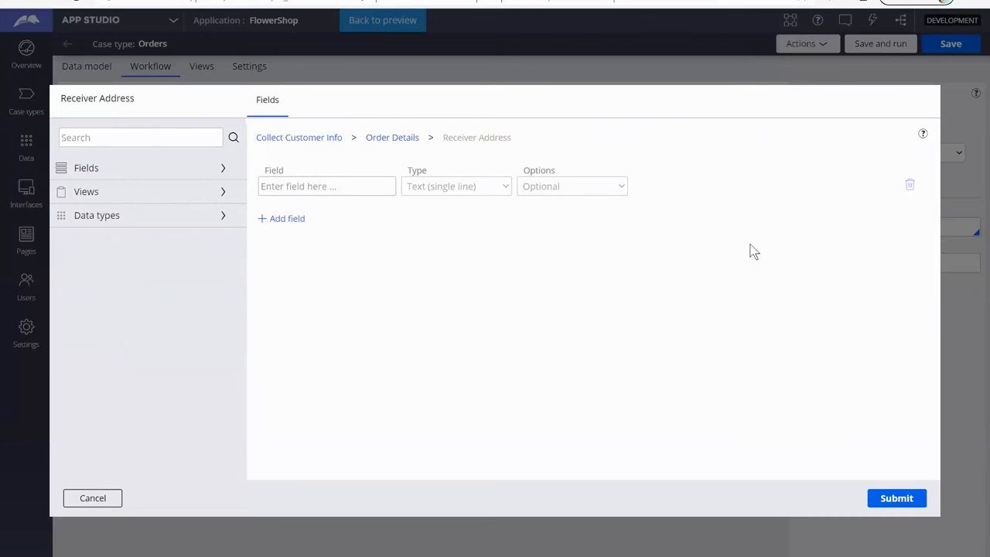
Step: Add an optional Receiver Address 1 field of type Text (single line) to the Receiver Address view
{"action": "left_click", "coordinate": [358, 186]}
{"action": "type", "text": "R"}
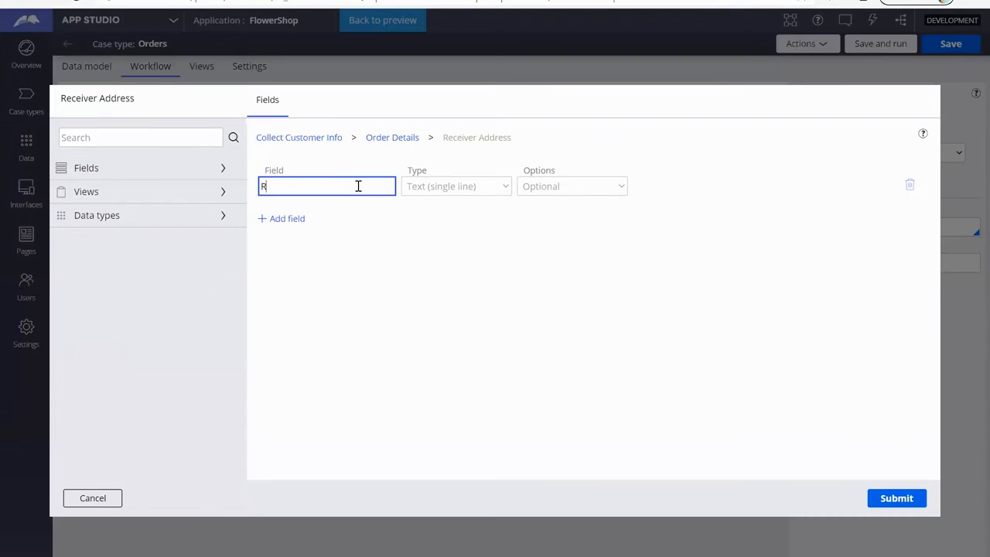
{"action": "type", "text": "eceiver Address 1"}
{"action": "key", "text": "Tab"}
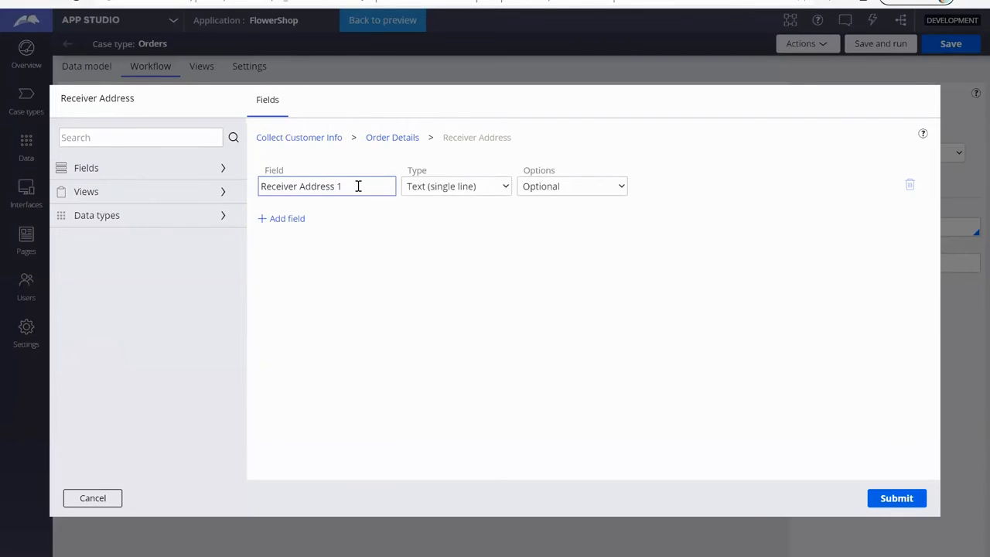
{"action": "key", "text": "Tab"}
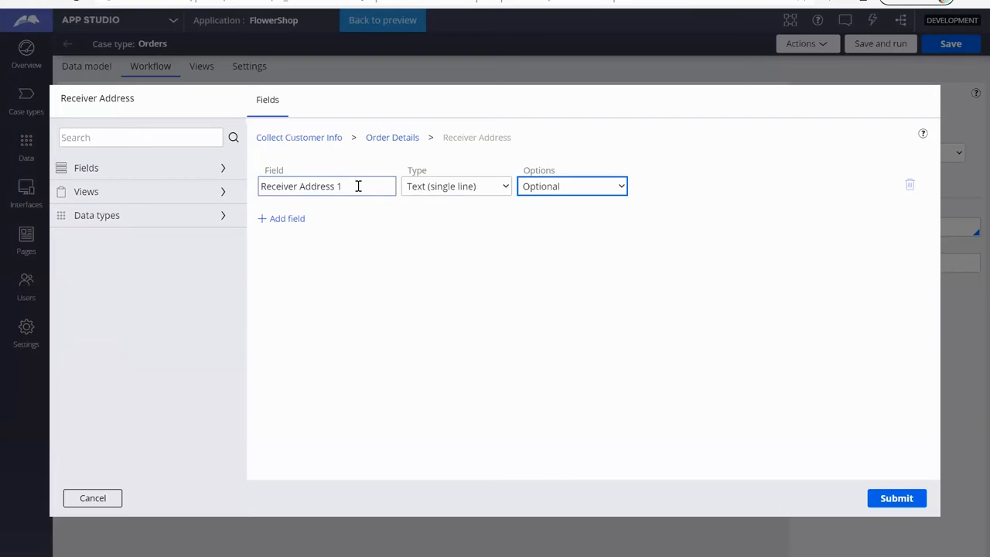
Step: Add a second field named Receiver Address 2 of type Text (single line) to the Receiver Address view
{"action": "left_click", "coordinate": [294, 218]}
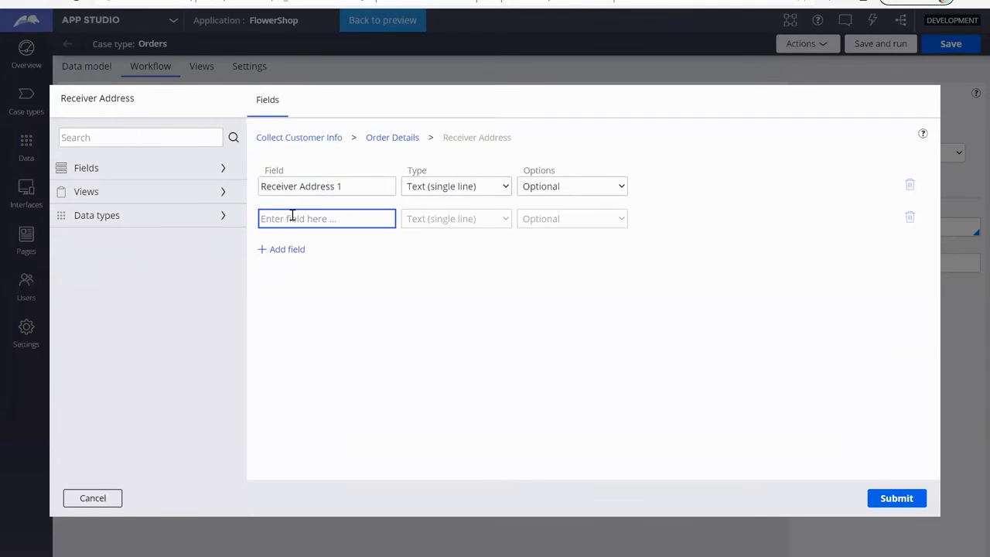
{"action": "type", "text": "Receiver Address 2"}
{"action": "key", "text": "Tab"}
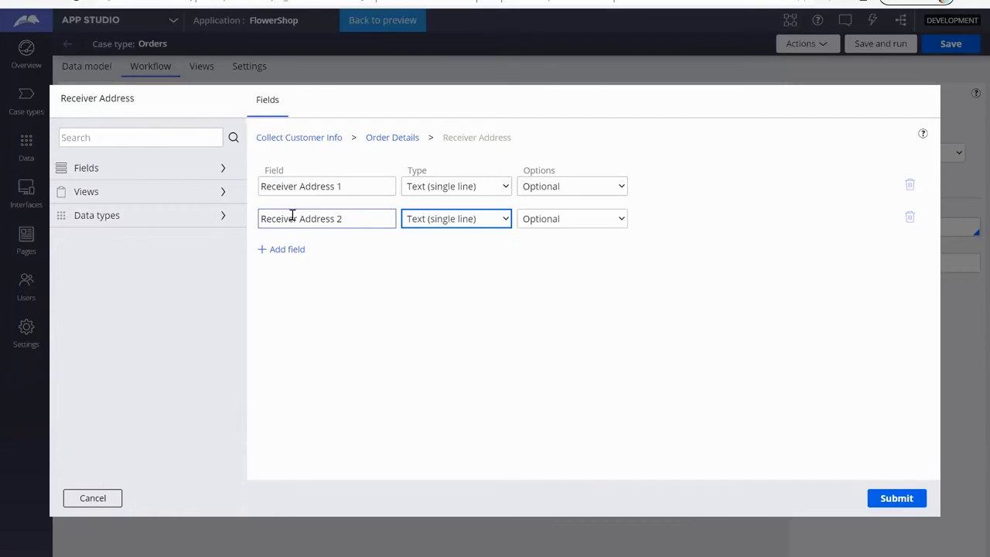
Step: Add a third field named Receiver Business Delivery below Receiver Address 2
{"action": "left_click", "coordinate": [273, 250]}
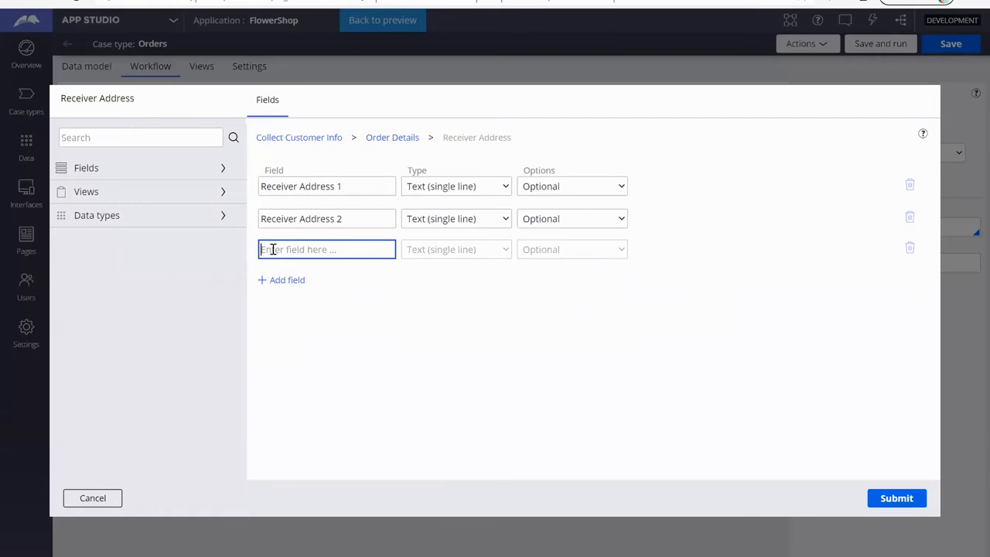
{"action": "type", "text": "Recve"}
{"action": "key", "text": "BackSpace"}
{"action": "key", "text": "BackSpace"}
{"action": "key", "text": "BackSpace"}
{"action": "type", "text": "ceiver Bu"}
{"action": "type", "text": "siness"}
{"action": "type", "text": " D"}
{"action": "type", "text": "D"}
{"action": "type", "text": "elivery"}
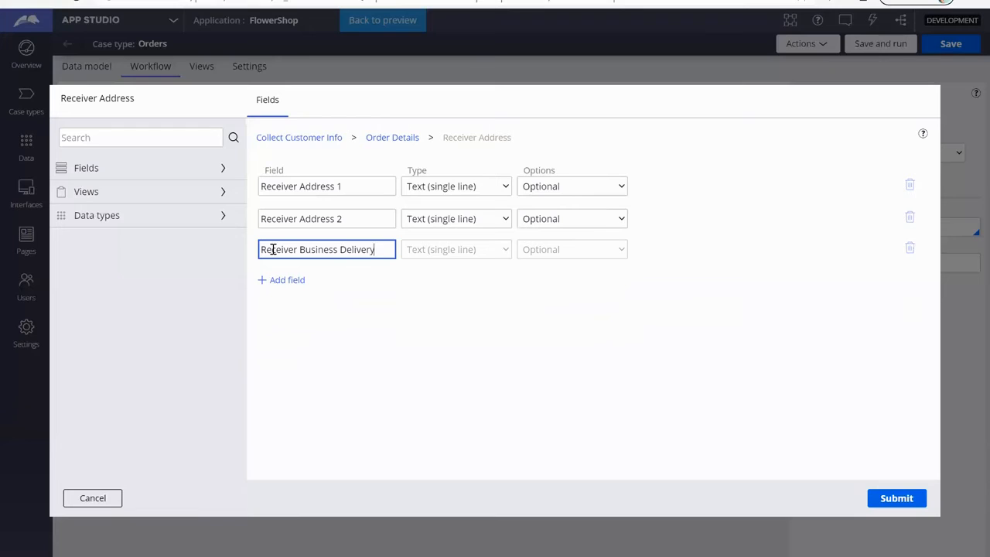
{"action": "type", "text": " Invo"}
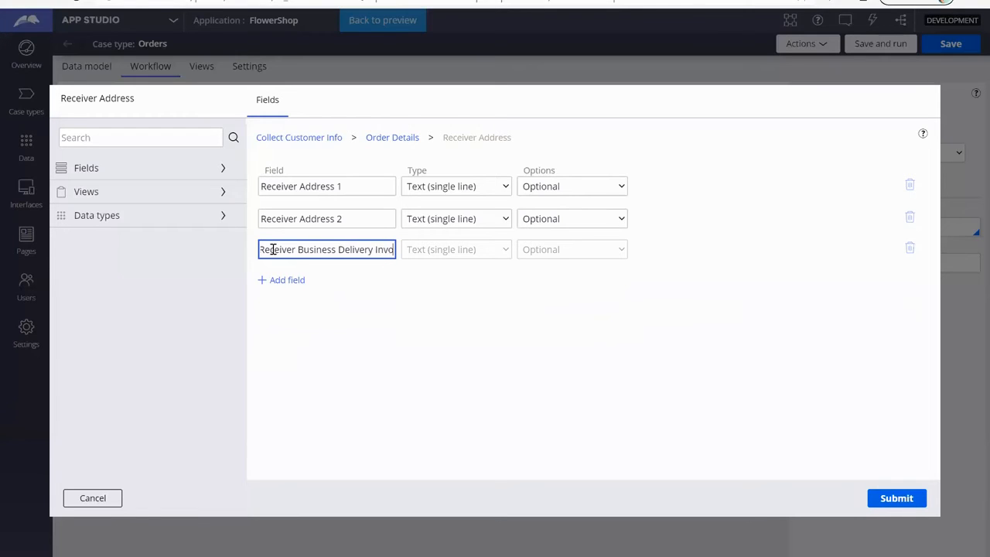
Step: Change the third field's name to Business Delivery Info and keep its type as Text (single line)
{"action": "left_click", "coordinate": [361, 253]}
{"action": "left_click_drag", "start_coordinate": [300, 252], "coordinate": [250, 250]}
{"action": "key", "text": "BackSpace"}
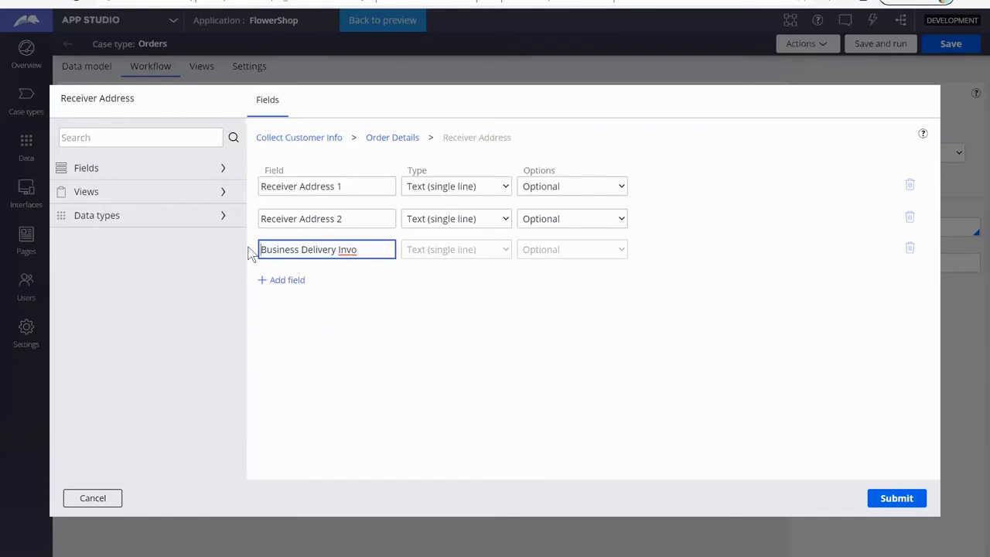
{"action": "left_click", "coordinate": [373, 250]}
{"action": "key", "text": "BackSpace"}
{"action": "type", "text": "o"}
{"action": "key", "text": "Tab"}
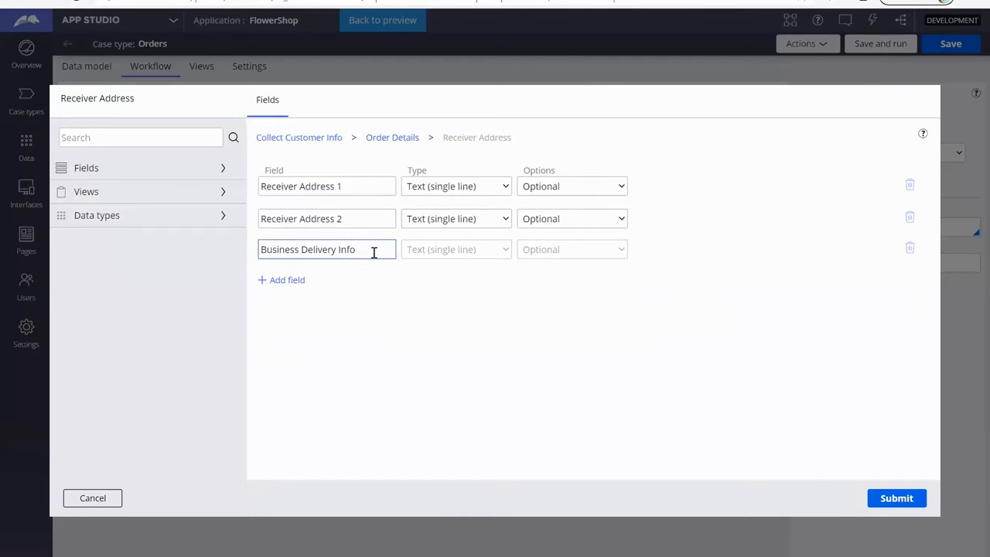
{"action": "left_click", "coordinate": [454, 258]}
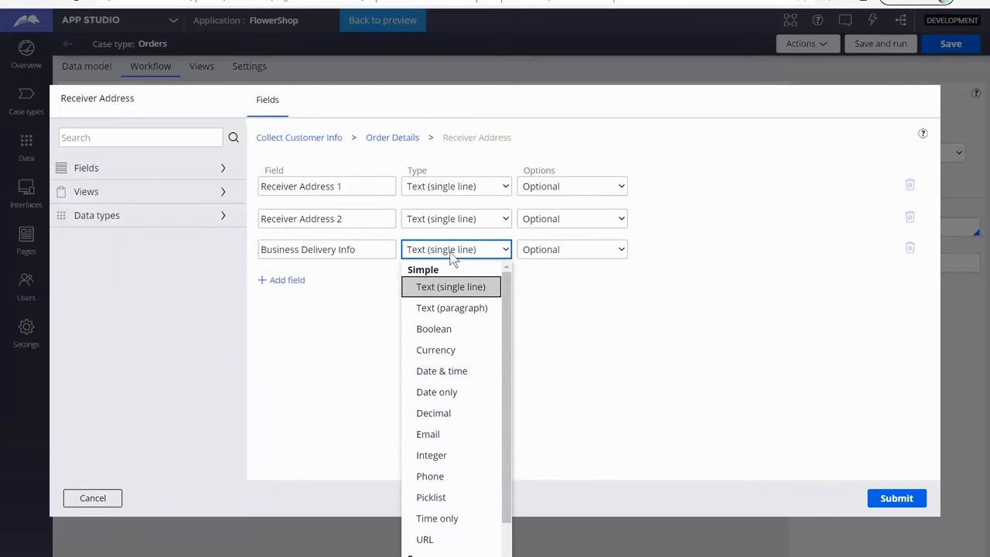
{"action": "left_click", "coordinate": [452, 255]}
{"action": "key", "text": "Tab"}
{"action": "left_click", "coordinate": [382, 250]}
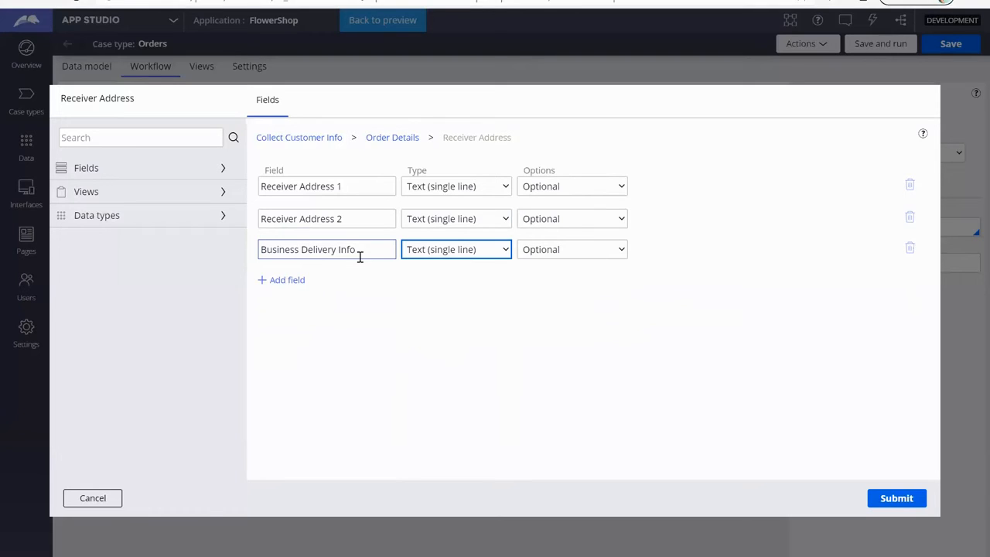
Step: Add a Receiver Phone field of type Text (single line) to the Receiver Address view and submit the view configuration
{"action": "left_click", "coordinate": [286, 280]}
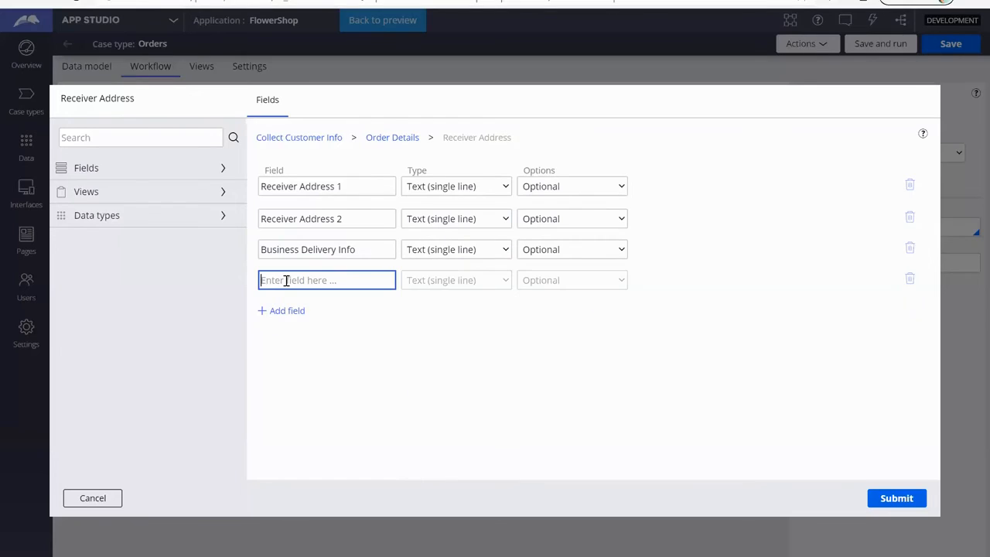
{"action": "type", "text": "Receiver Phone"}
{"action": "key", "text": "Tab"}
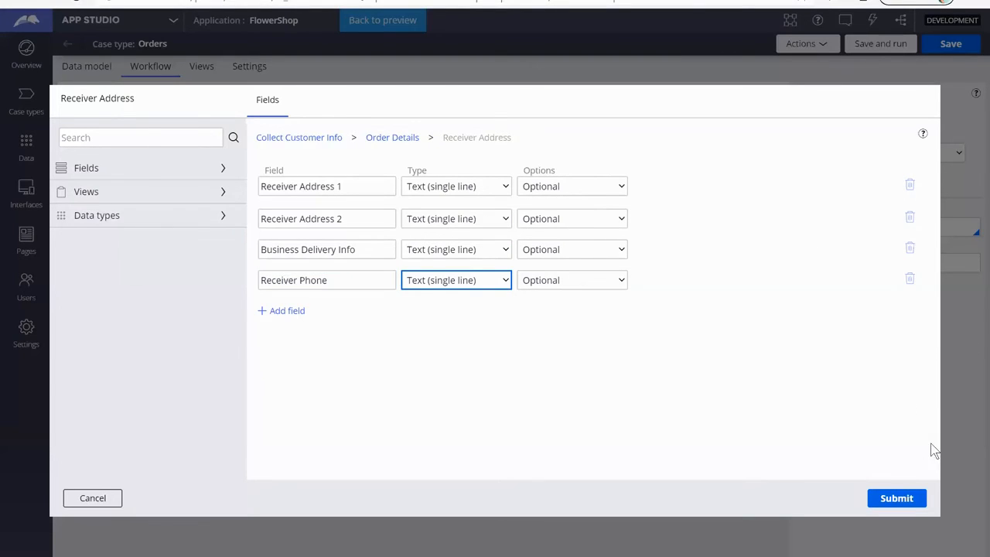
{"action": "left_click", "coordinate": [897, 500]}
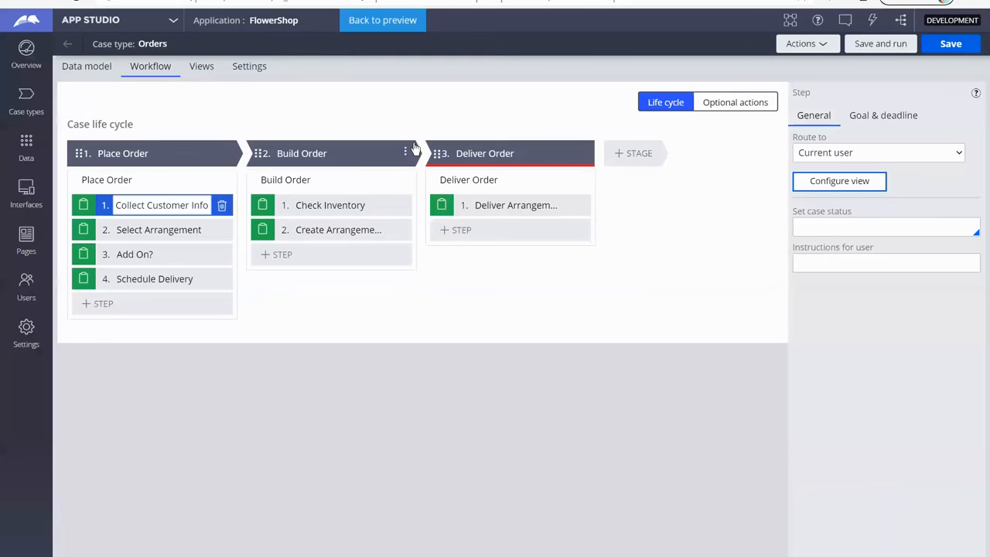
Step: Reopen the Order Details view from Collect Customer Info, add a Message field of type Text (paragraph), and submit it
{"action": "left_click", "coordinate": [831, 181]}
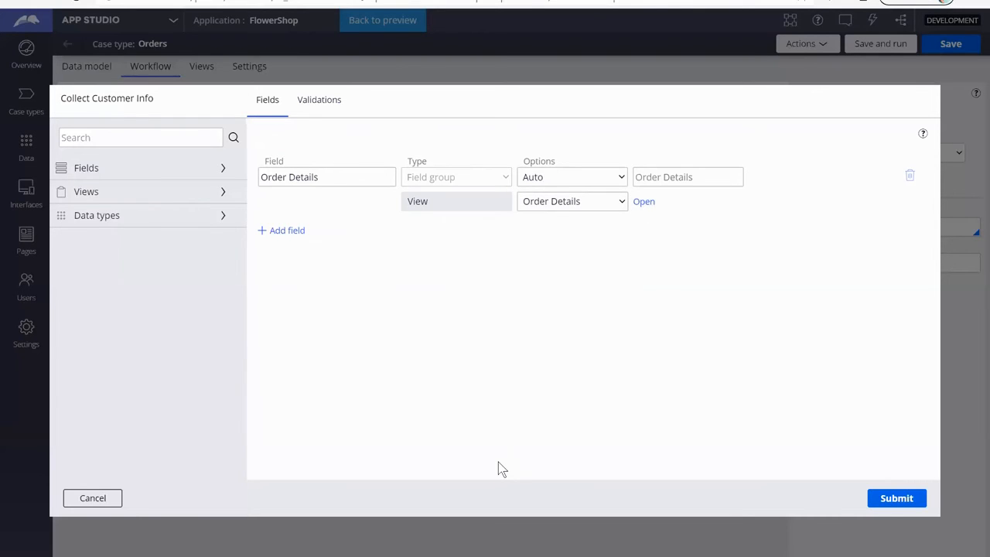
{"action": "left_click", "coordinate": [645, 203]}
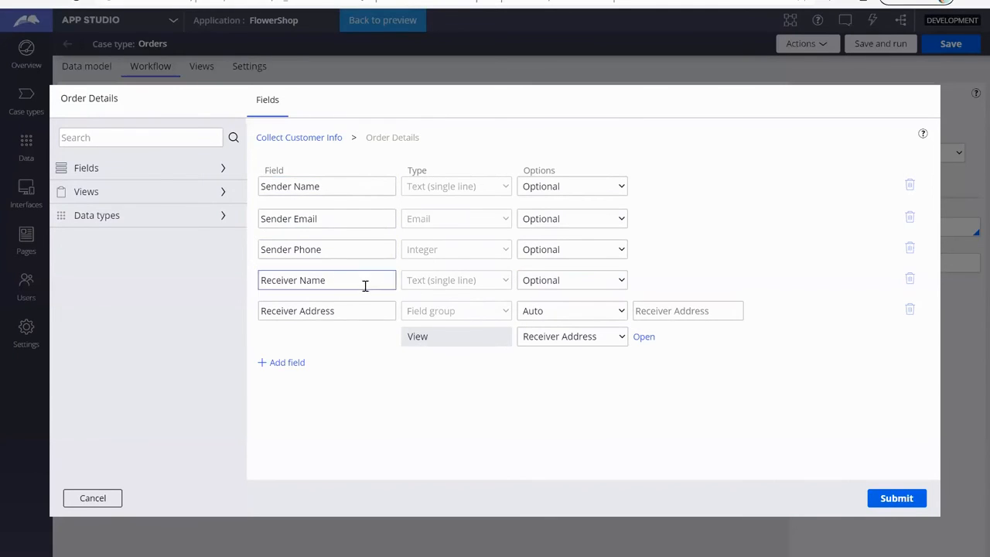
{"action": "left_click", "coordinate": [284, 364]}
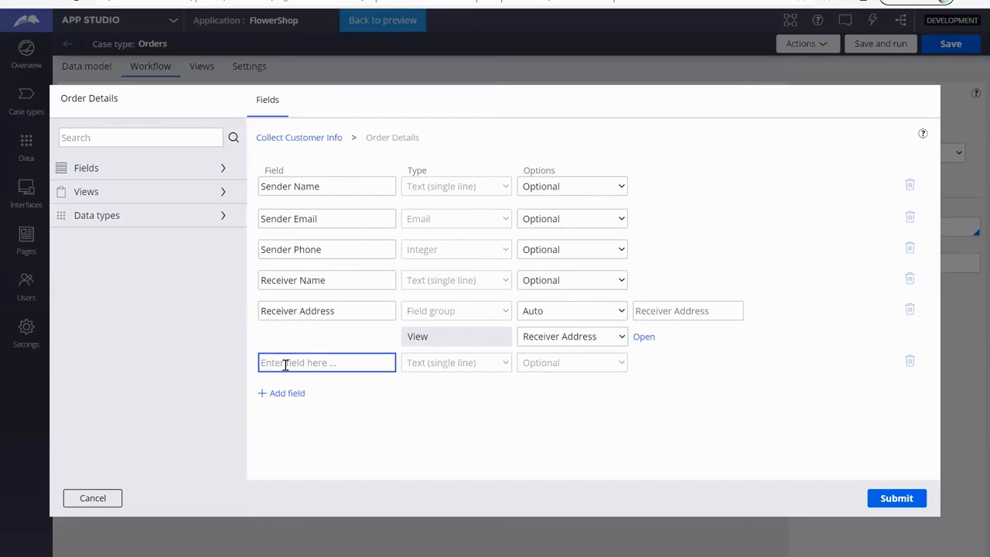
{"action": "type", "text": "Message"}
{"action": "key", "text": "Tab"}
{"action": "left_click", "coordinate": [497, 363]}
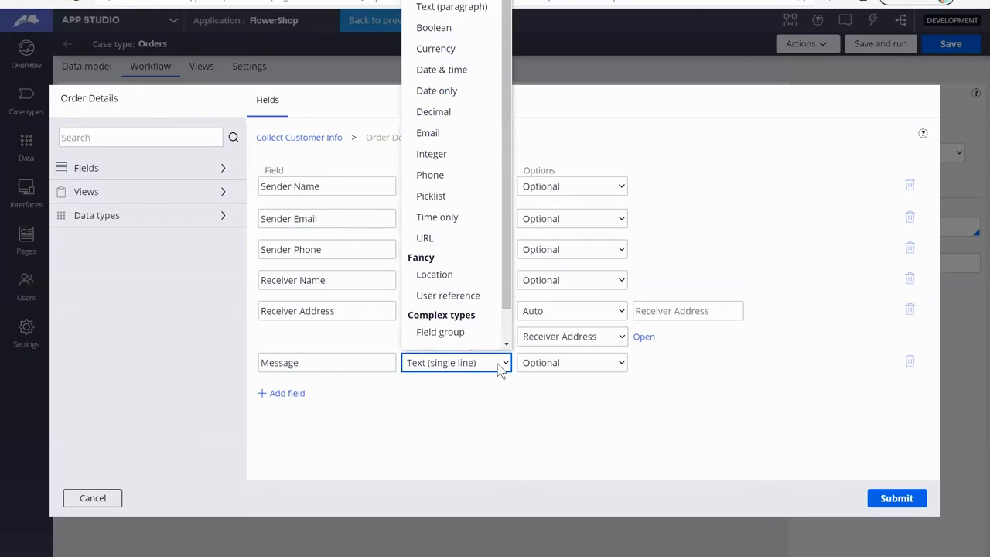
{"action": "scroll", "coordinate": [457, 62], "scroll_direction": "down", "scroll_amount": 1}
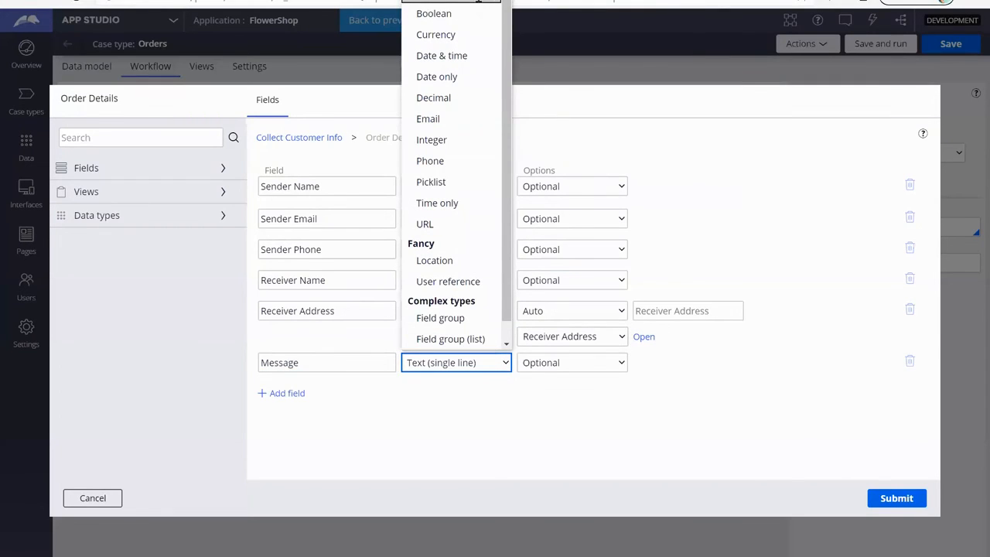
{"action": "left_click", "coordinate": [479, 0]}
{"action": "key", "text": "Tab"}
{"action": "left_click", "coordinate": [658, 417]}
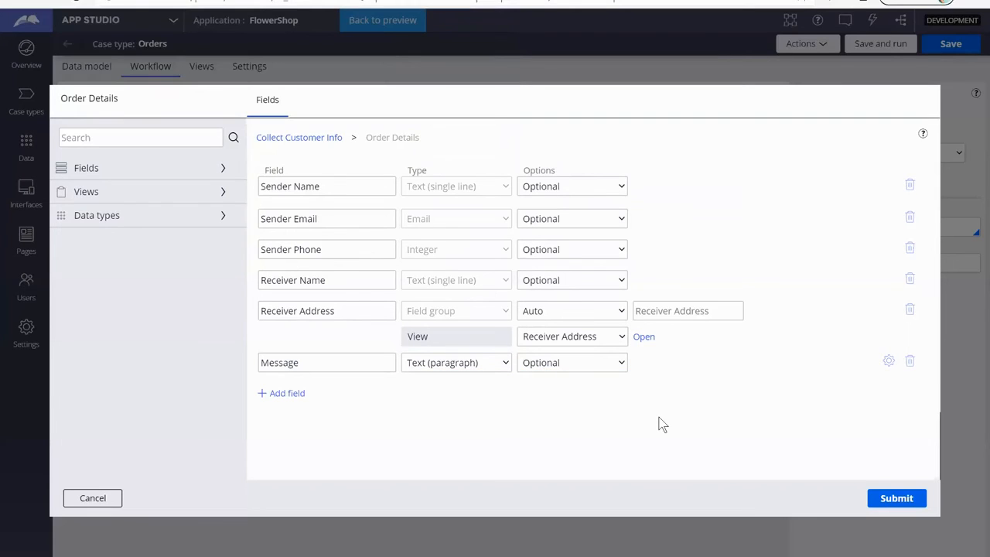
{"action": "left_click", "coordinate": [897, 499]}
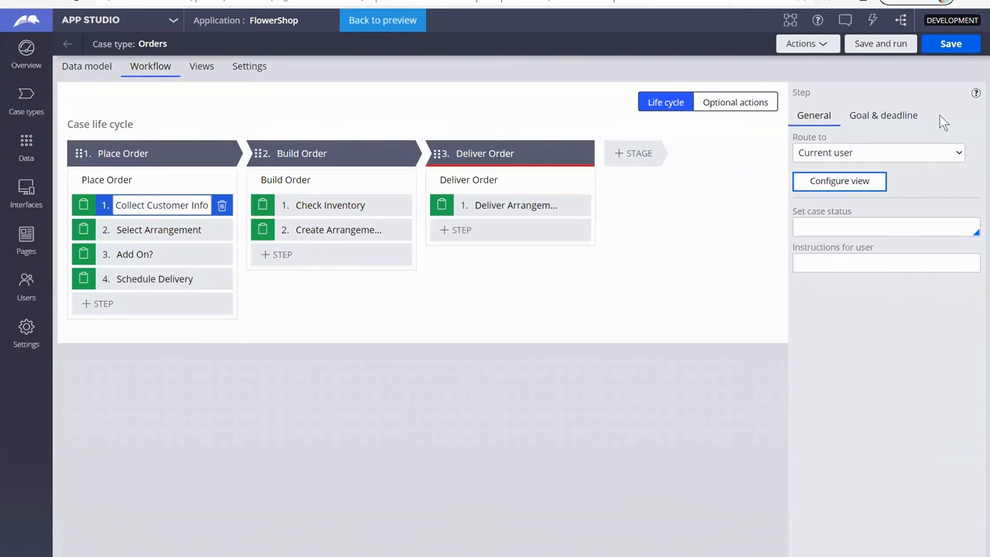
Step: Save the Orders case type and run it, creating a new case to test the Collect Customer Info form
{"action": "left_click", "coordinate": [942, 48]}
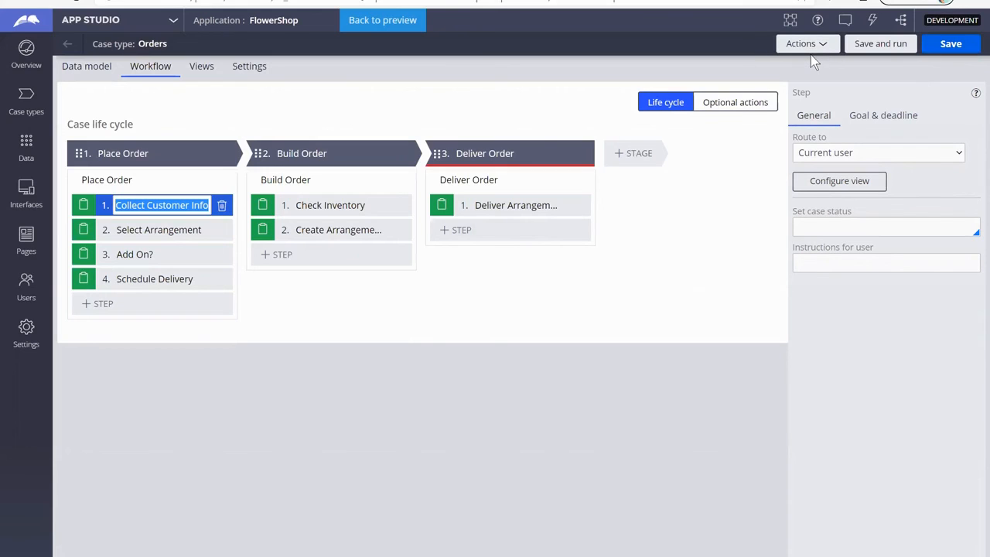
{"action": "left_click", "coordinate": [872, 22]}
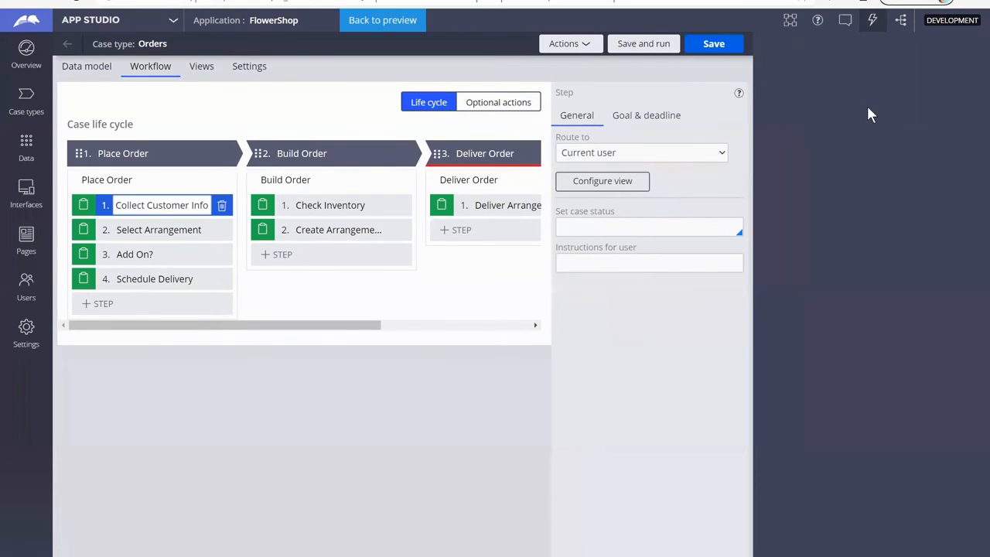
{"action": "left_click", "coordinate": [643, 44]}
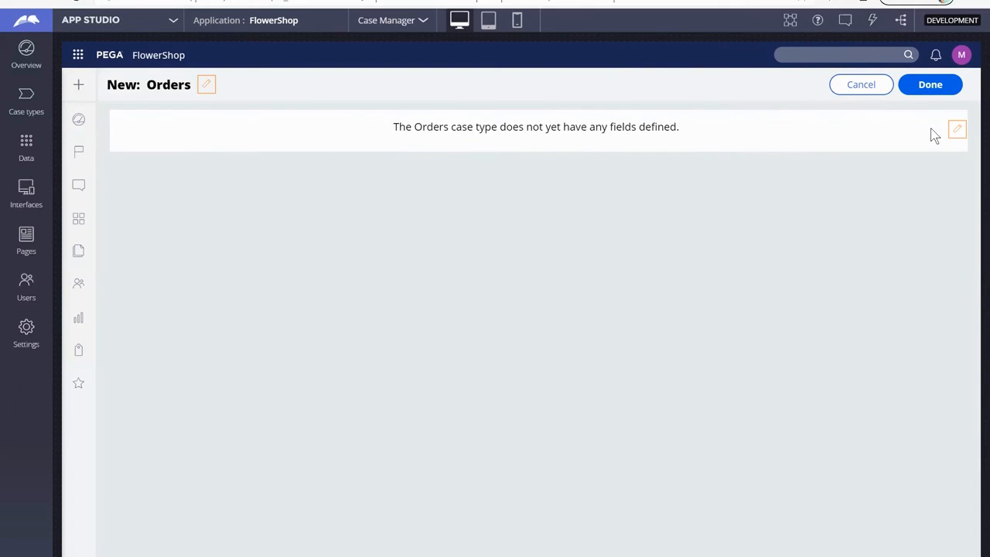
{"action": "left_click", "coordinate": [937, 84]}
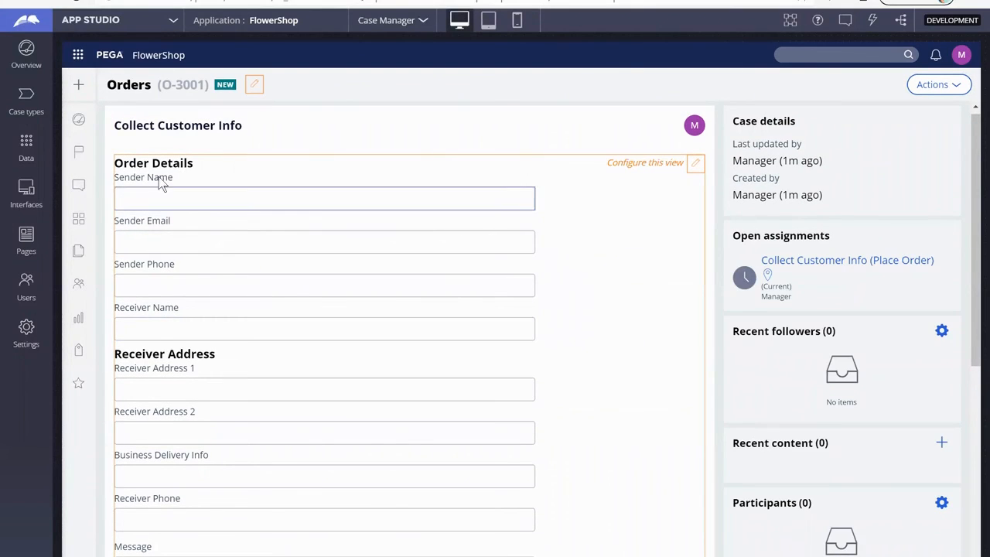
Step: Check the Order Details form from Sender Name to Message and submit Collect Customer Info with the fields left empty
{"action": "scroll", "coordinate": [171, 318], "scroll_direction": "down", "scroll_amount": 2}
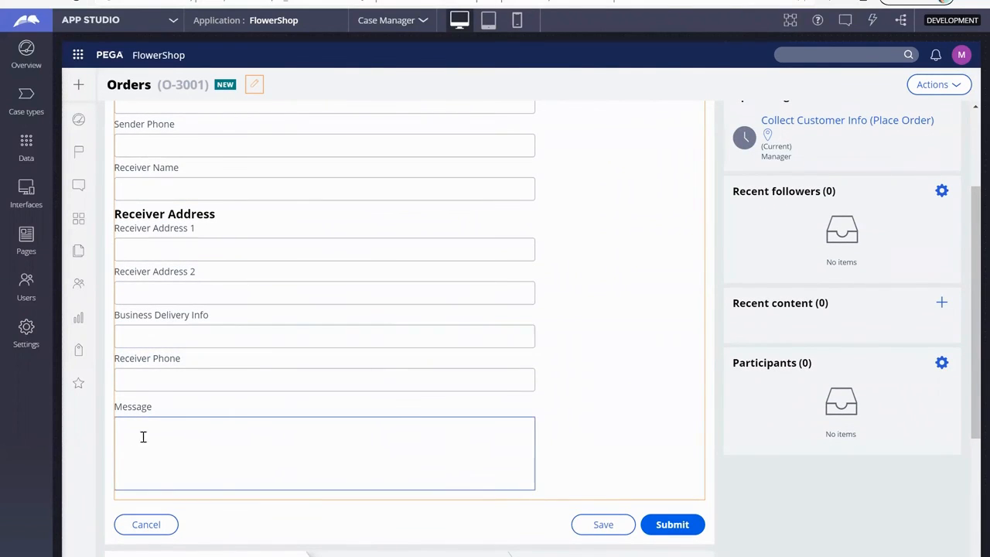
{"action": "scroll", "coordinate": [539, 418], "scroll_direction": "up", "scroll_amount": 2}
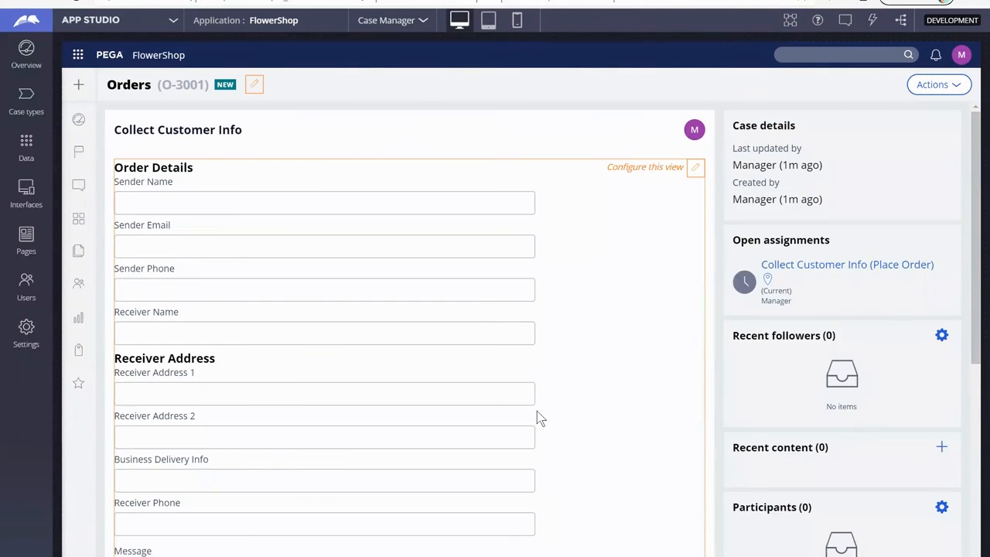
{"action": "scroll", "coordinate": [608, 536], "scroll_direction": "down", "scroll_amount": 2}
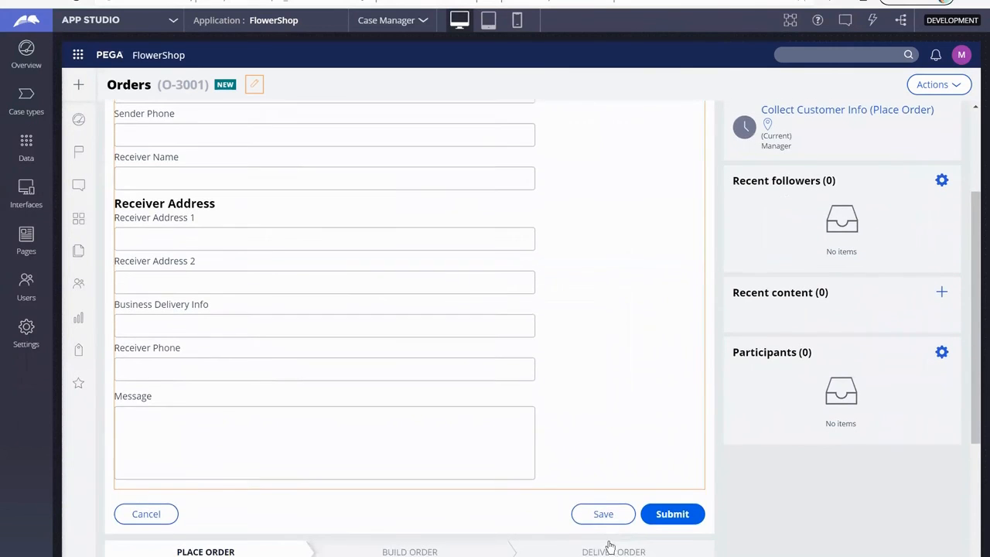
{"action": "left_click", "coordinate": [672, 513]}
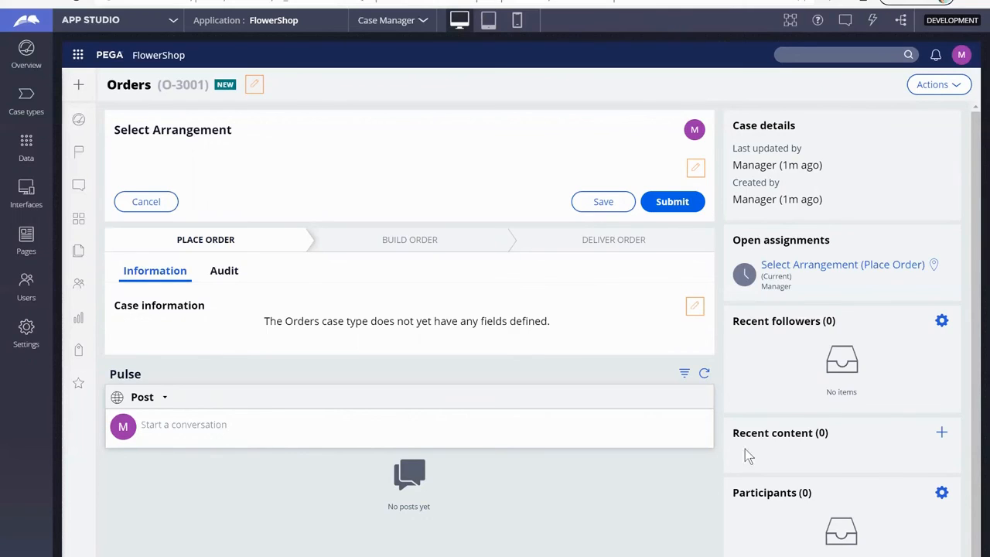
Step: Submit Select Arrangement and advance the case through the remaining Place Order, Build Order and Deliver Order steps without configuring views
{"action": "left_click", "coordinate": [672, 203]}
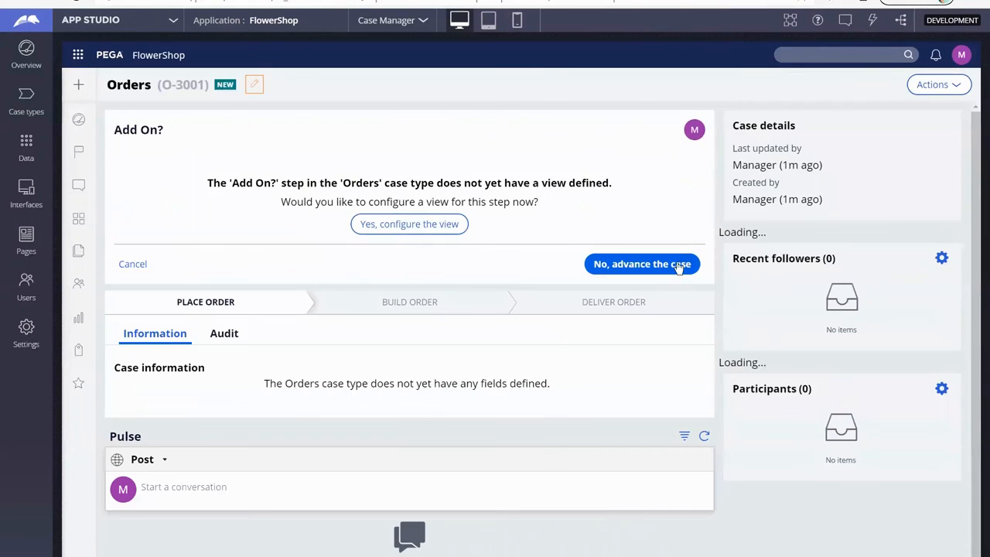
{"action": "left_click", "coordinate": [674, 264]}
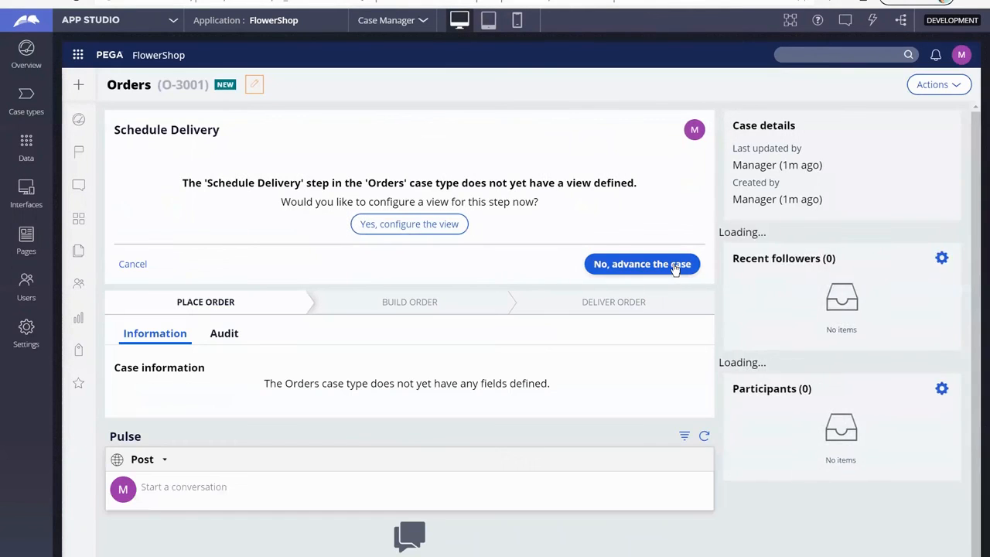
{"action": "left_click", "coordinate": [674, 265]}
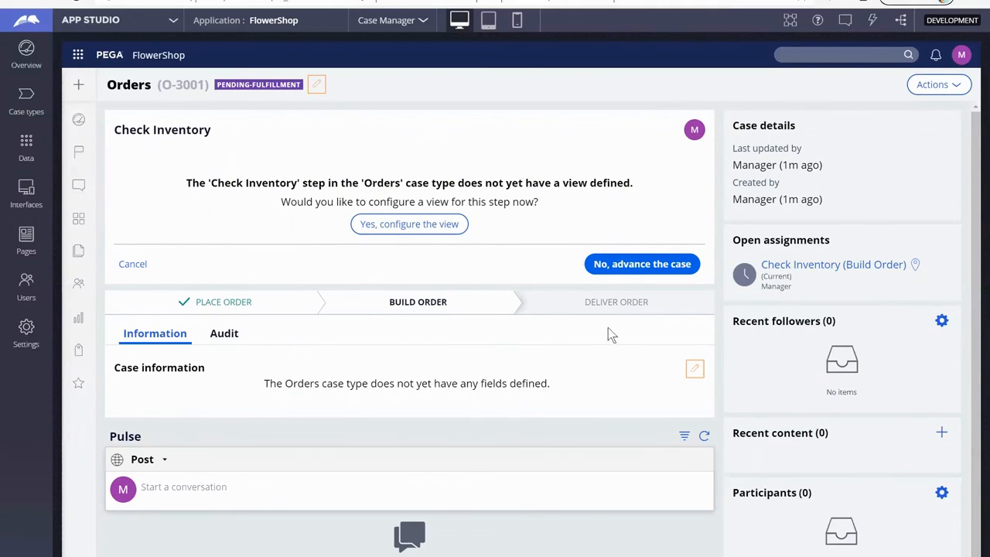
{"action": "left_click", "coordinate": [617, 273]}
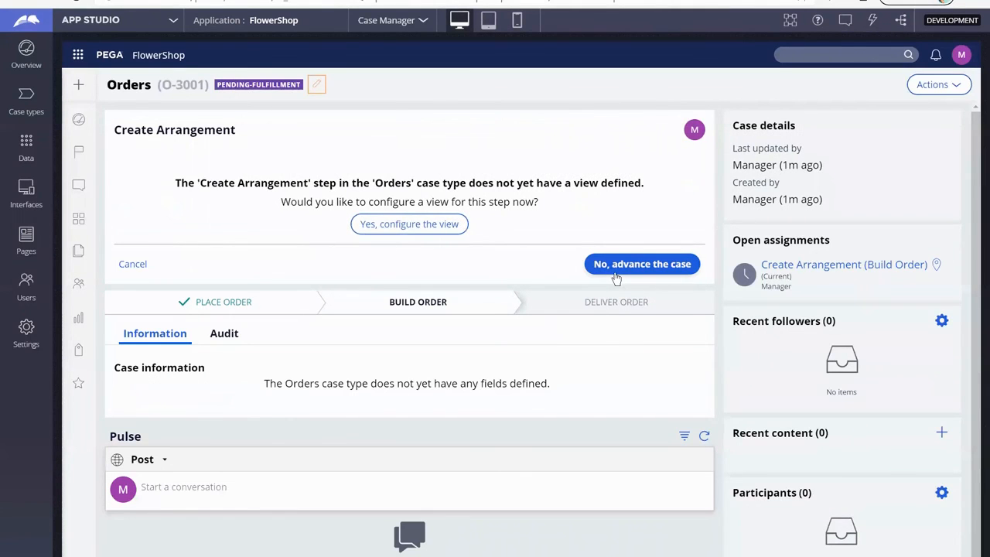
{"action": "left_click", "coordinate": [616, 268]}
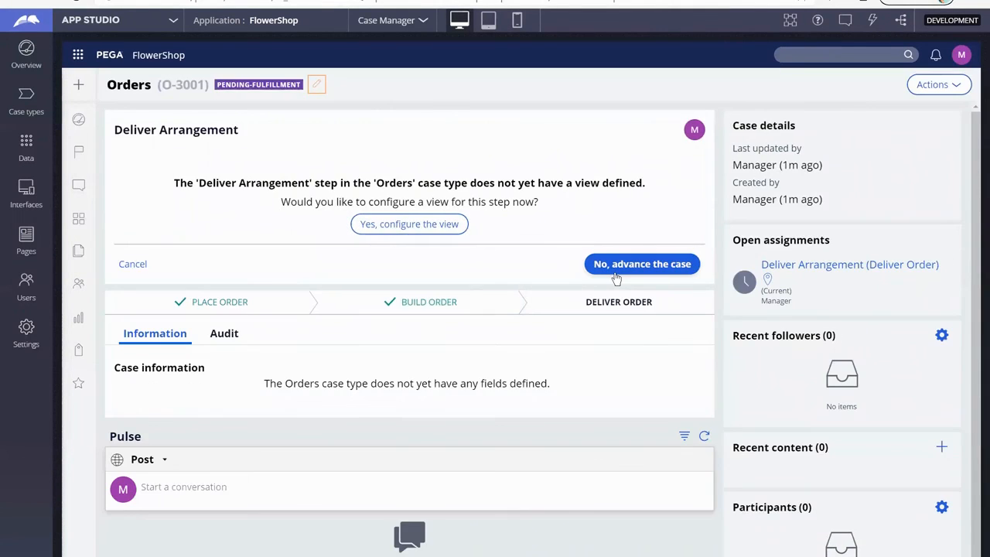
{"action": "left_click", "coordinate": [616, 273]}
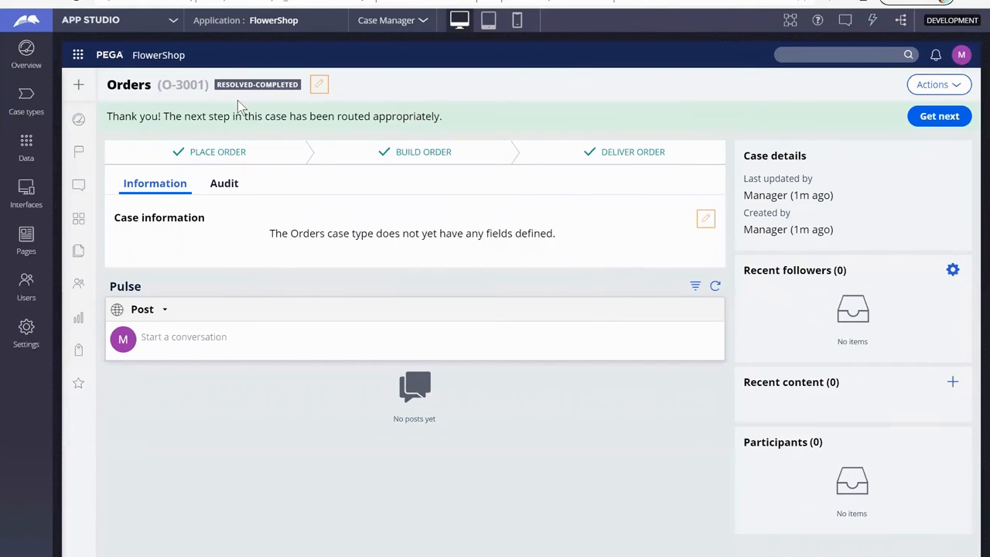
Step: Return to the Orders case type and show its workflow life cycle
{"action": "left_click", "coordinate": [28, 102]}
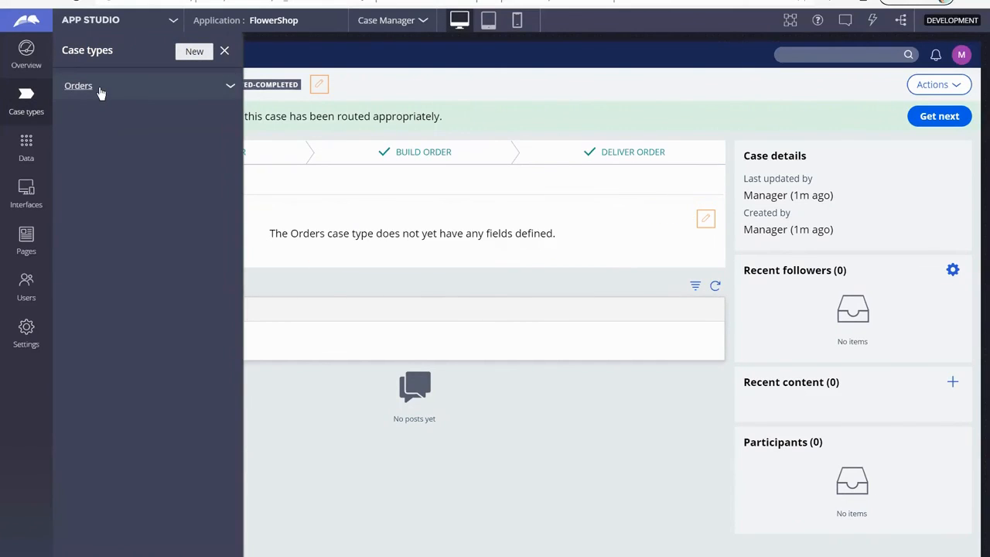
{"action": "left_click", "coordinate": [99, 89]}
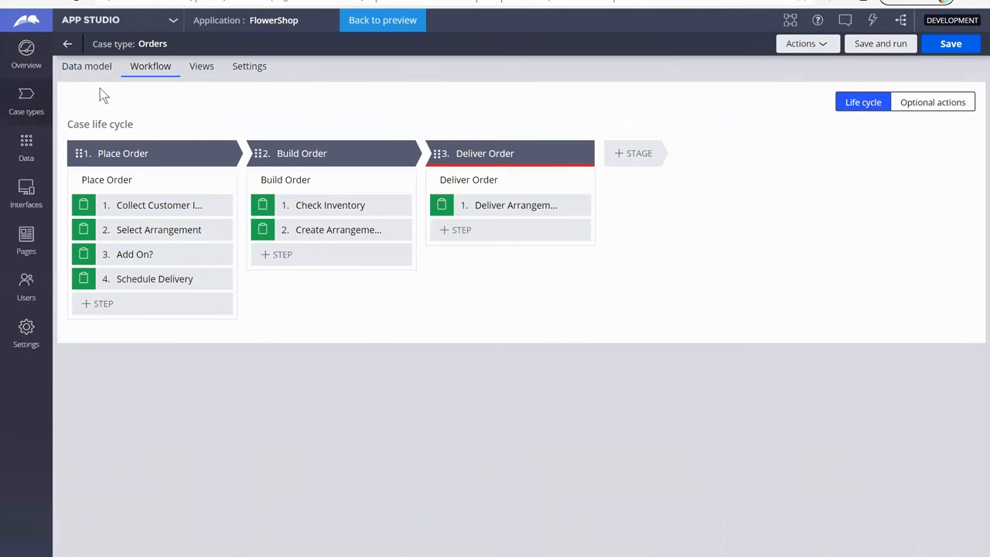
{"action": "left_click", "coordinate": [195, 152]}
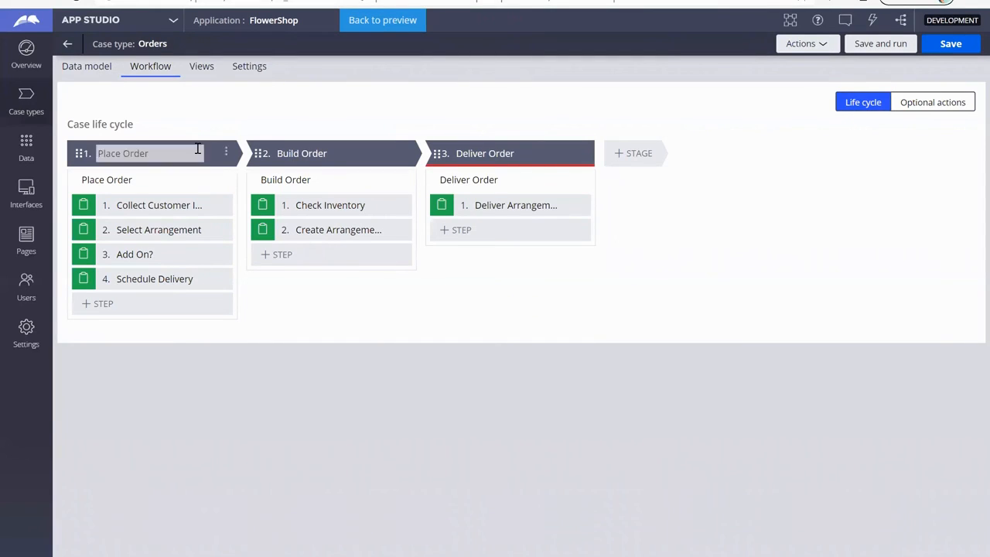
{"action": "left_click", "coordinate": [265, 79]}
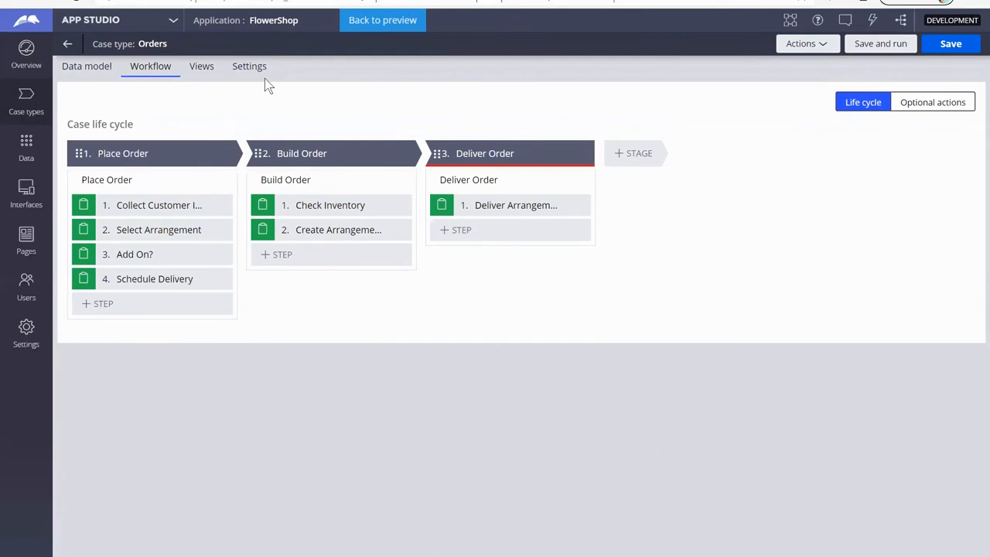